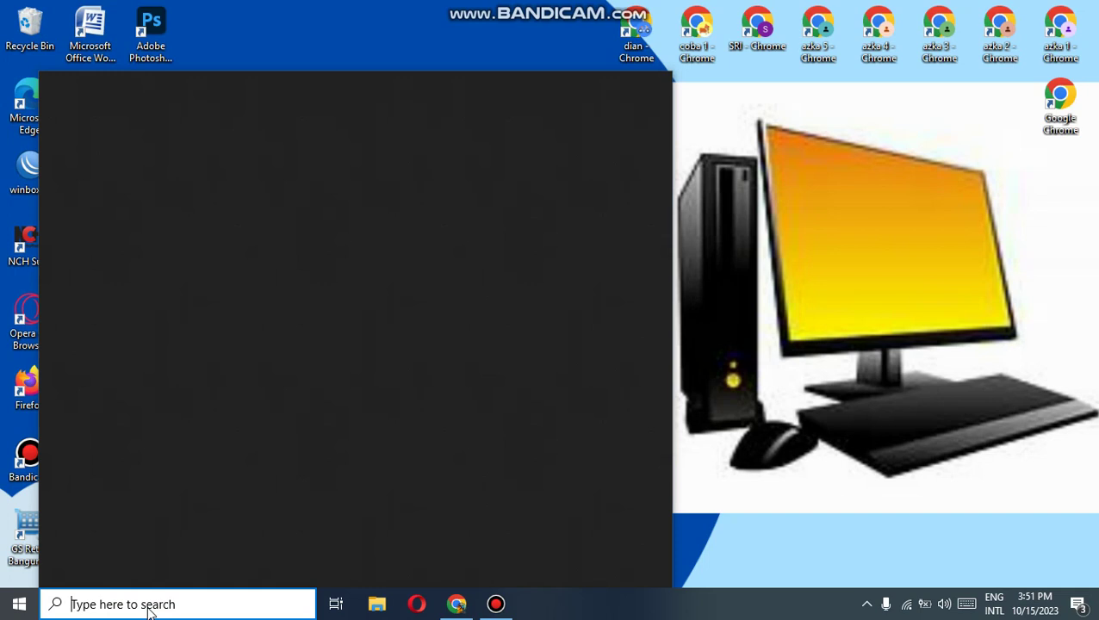
# - Find File Explorer with the search term "file", open it, and compare the Desktop folder's contents with the actual desktop
pyautogui.write('le')
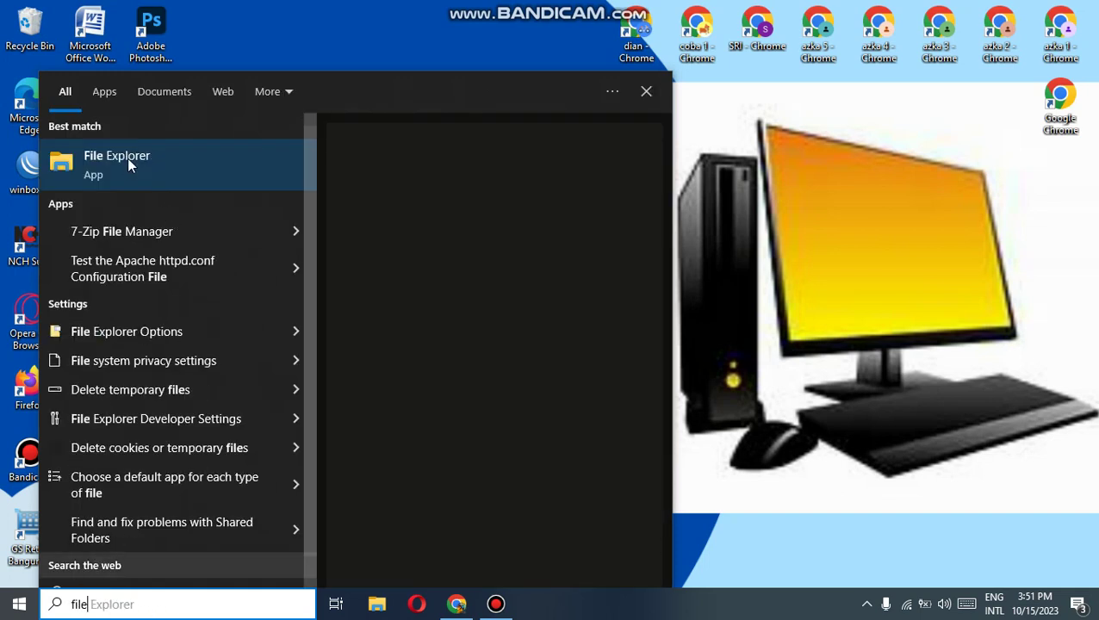
pyautogui.click(253, 163)
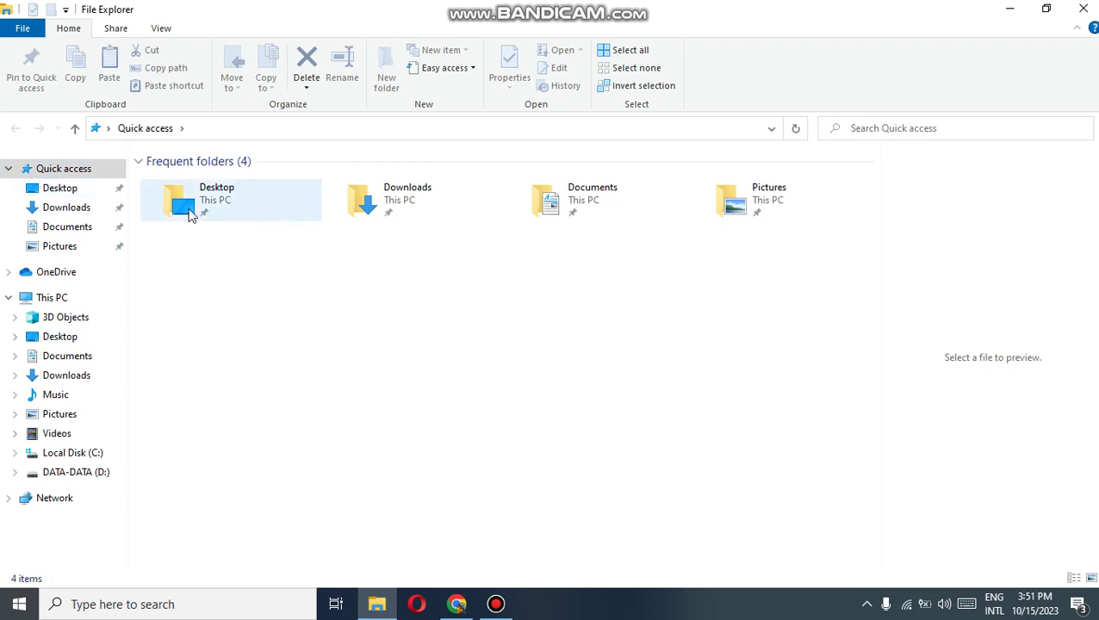
pyautogui.click(65, 188)
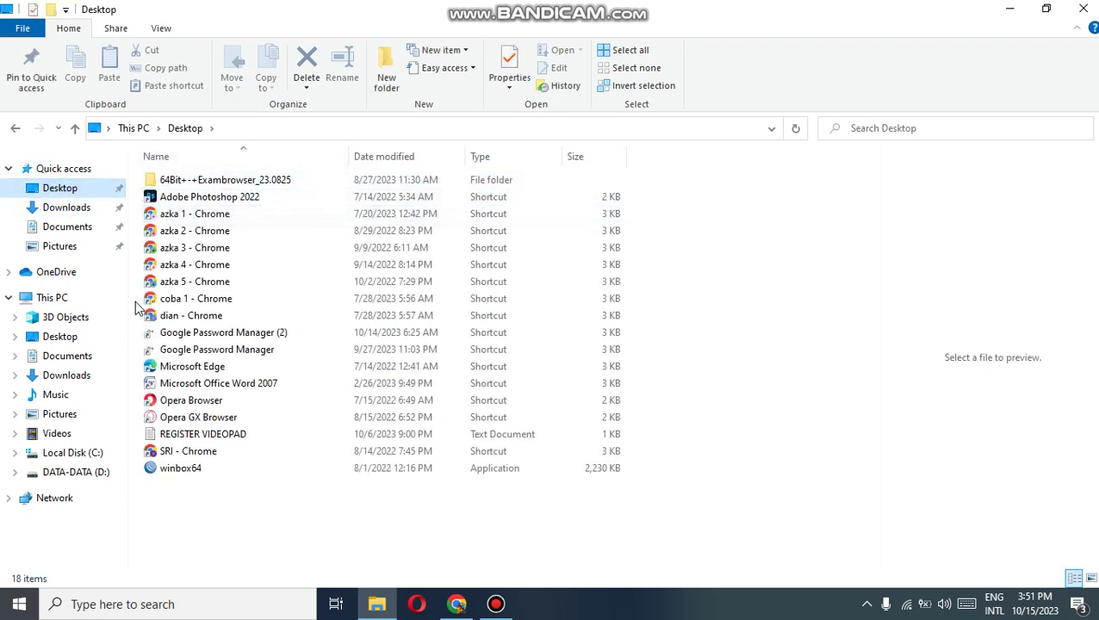
pyautogui.click(1012, 11)
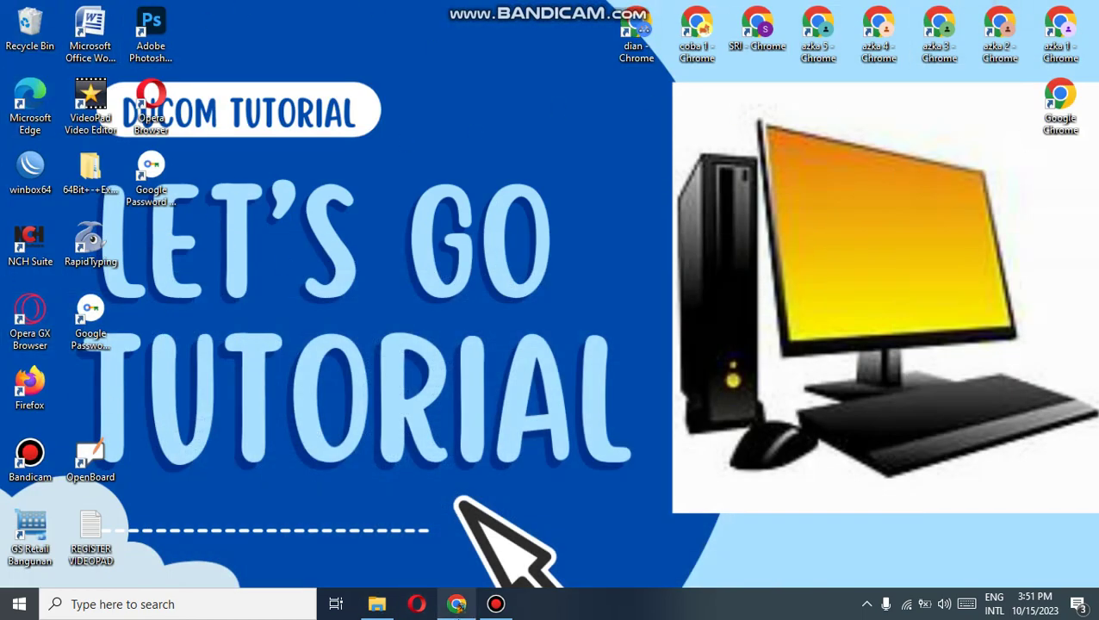
pyautogui.click(377, 603)
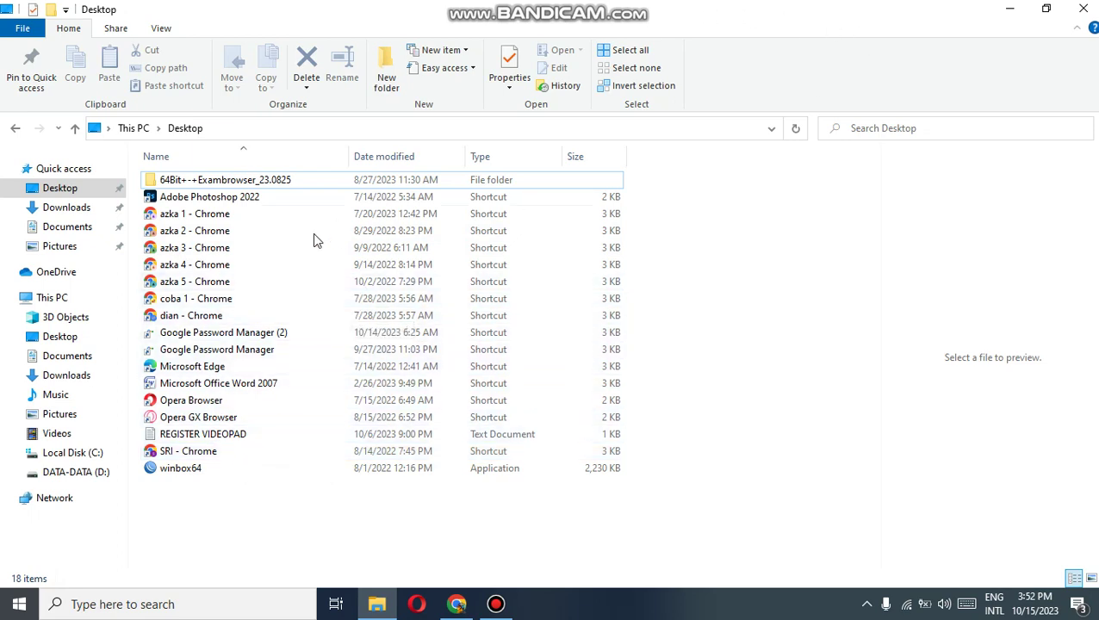
# - View the contents of the Downloads, Documents and Pictures folders one after another
pyautogui.click(69, 211)
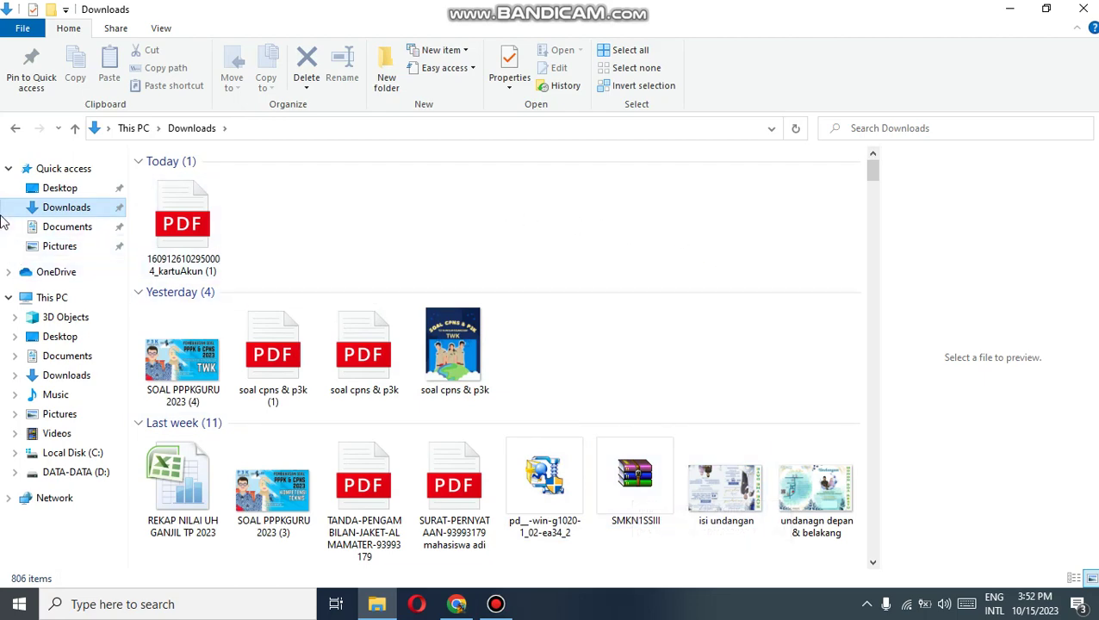
pyautogui.click(456, 605)
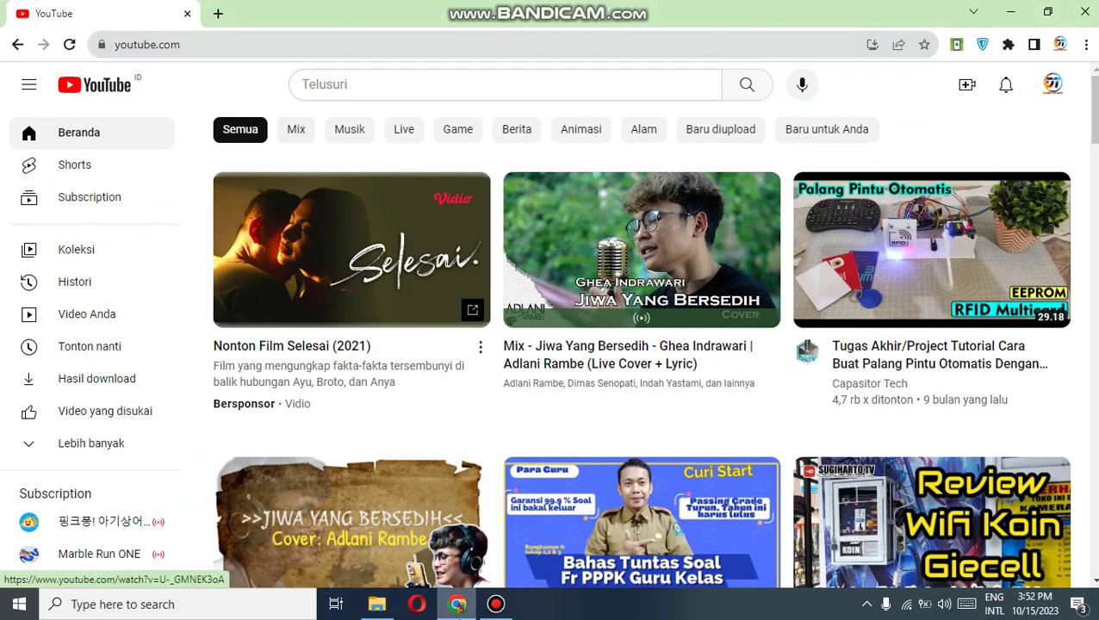
pyautogui.click(389, 612)
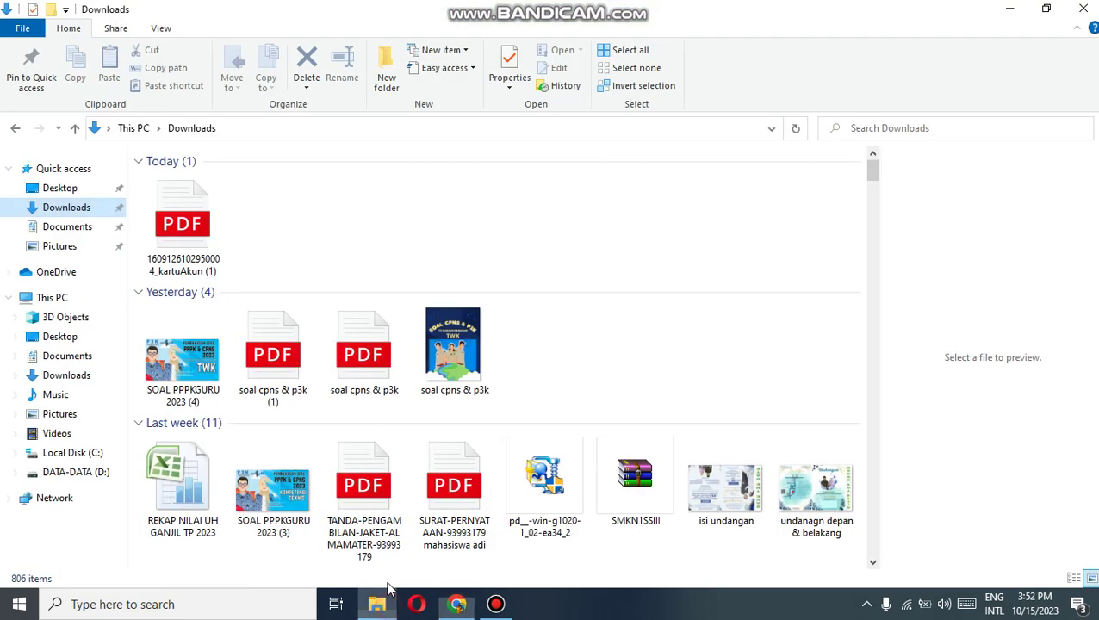
pyautogui.click(69, 212)
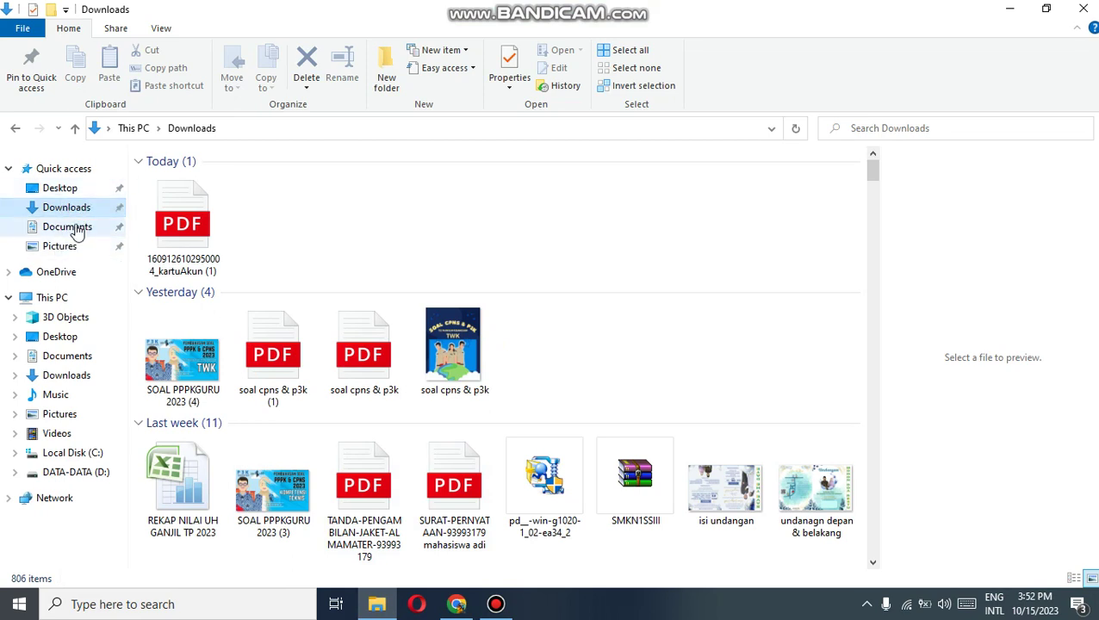
pyautogui.click(72, 231)
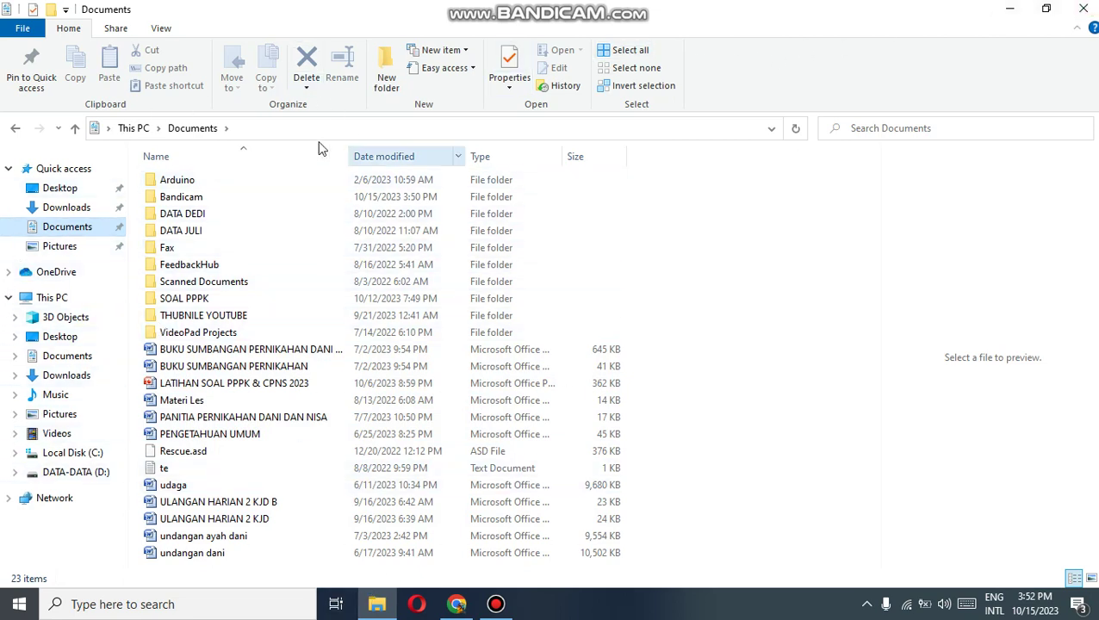
pyautogui.click(65, 247)
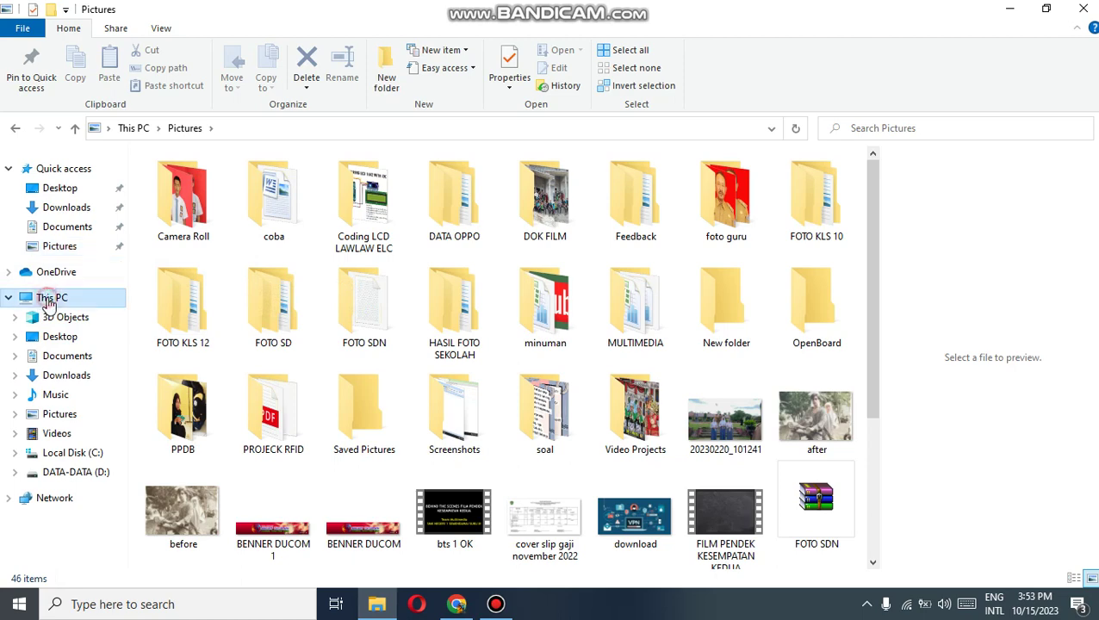
# - Examine the drives under This PC, comparing the contents of Local Disk (C:) and DATA-DATA (D:)
pyautogui.click(49, 299)
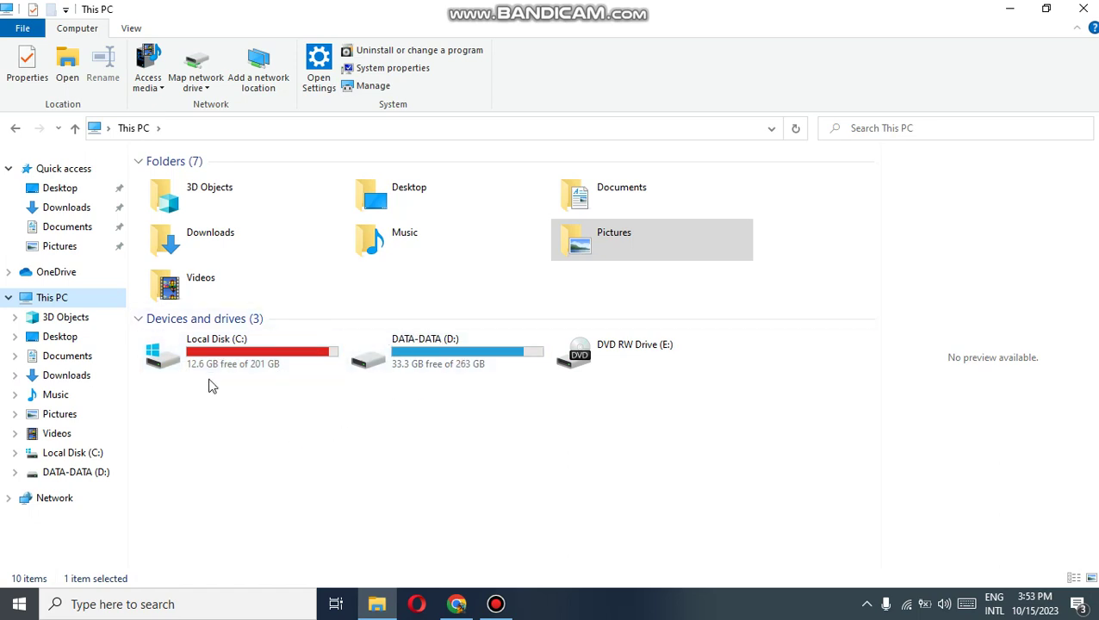
pyautogui.moveTo(325, 357)
pyautogui.doubleClick(243, 357)
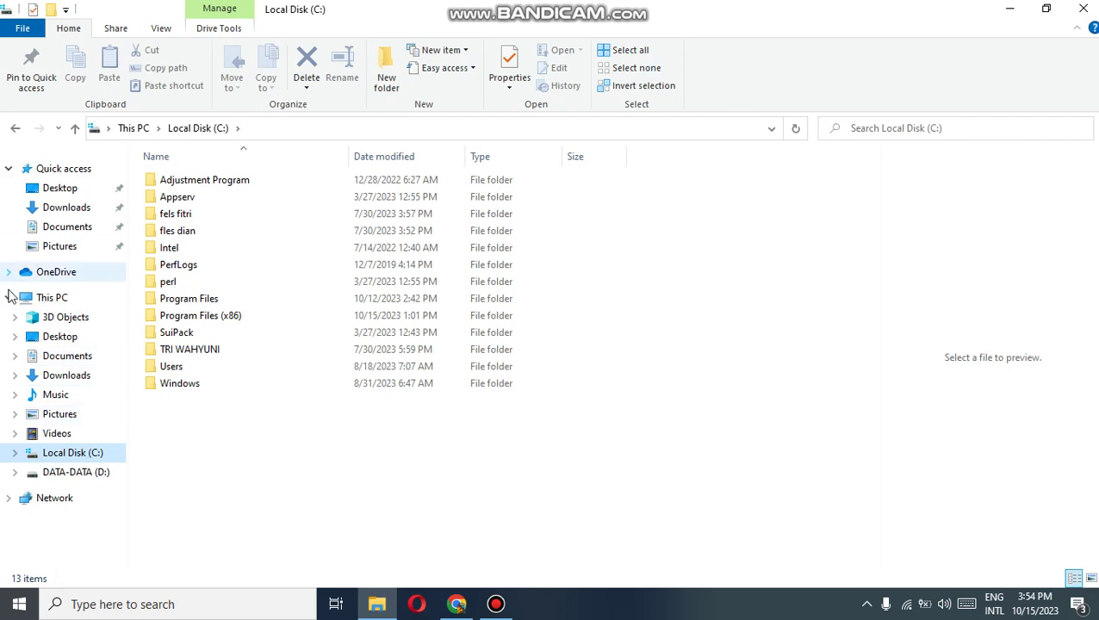
pyautogui.click(65, 475)
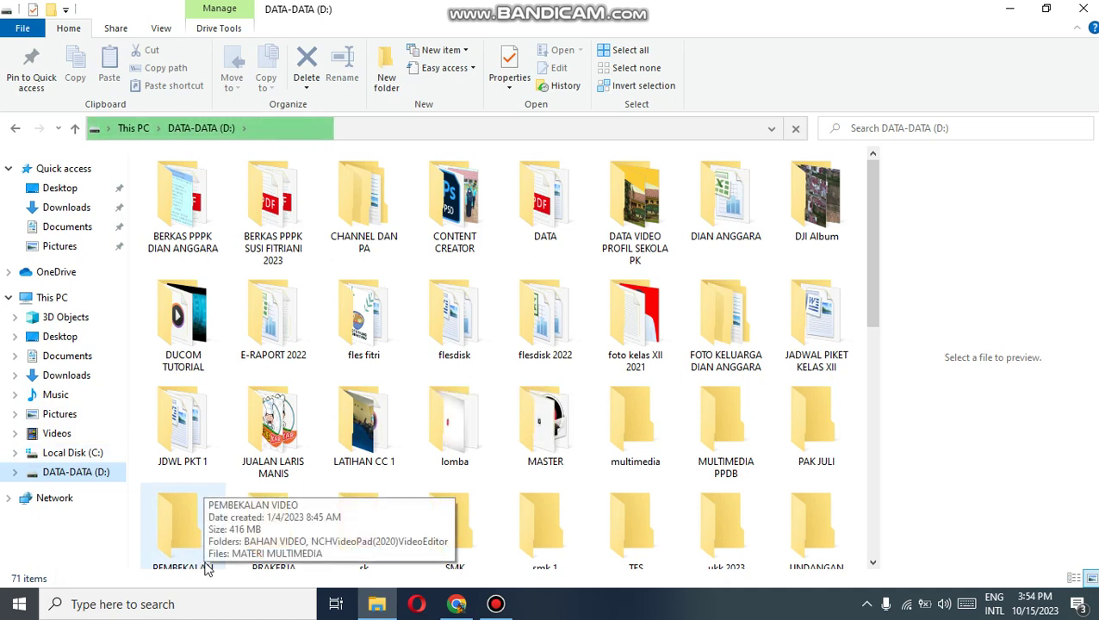
pyautogui.click(86, 453)
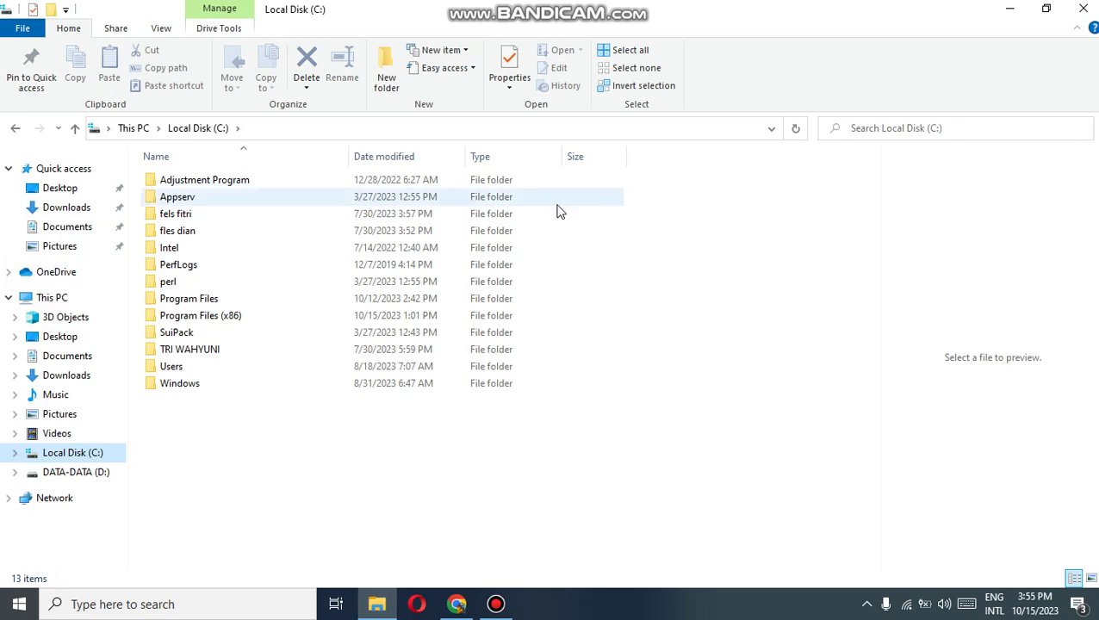
pyautogui.click(77, 476)
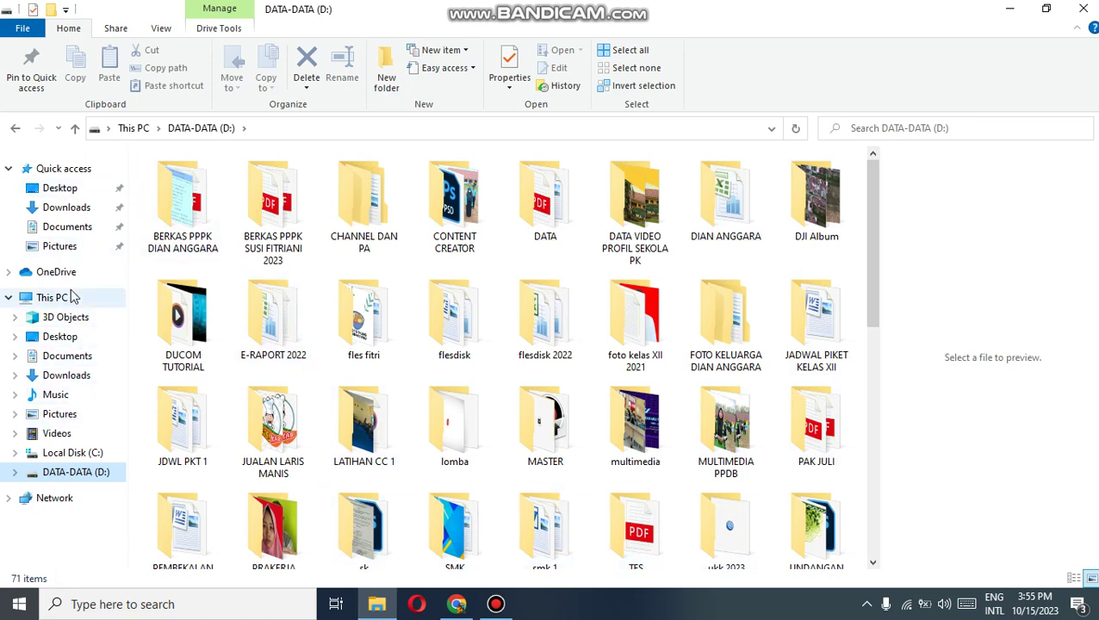
pyautogui.click(29, 299)
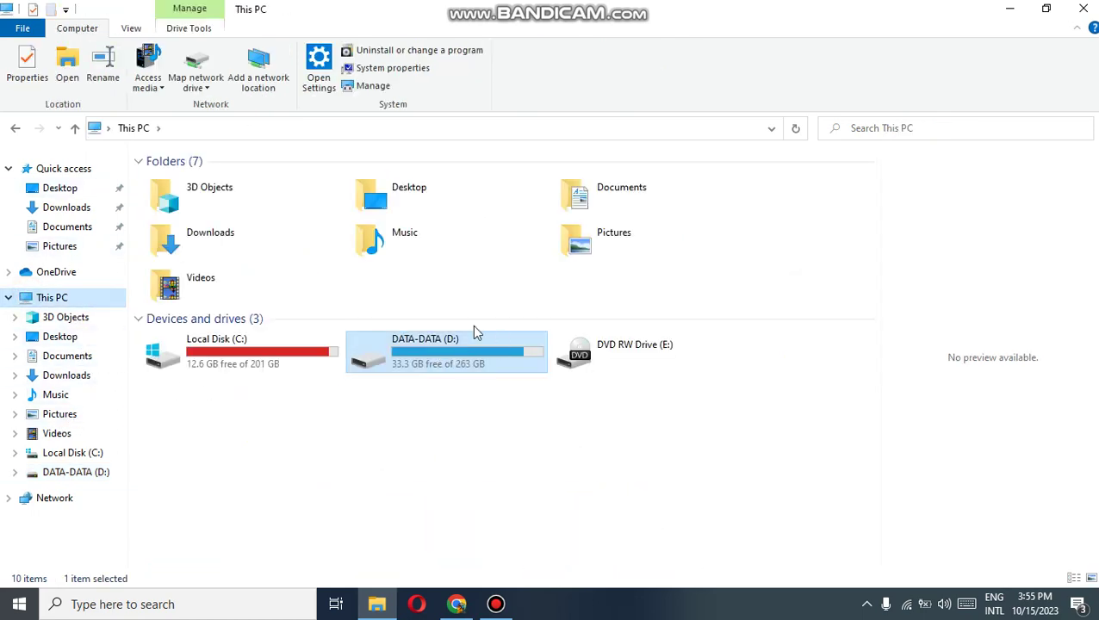
pyautogui.click(439, 363)
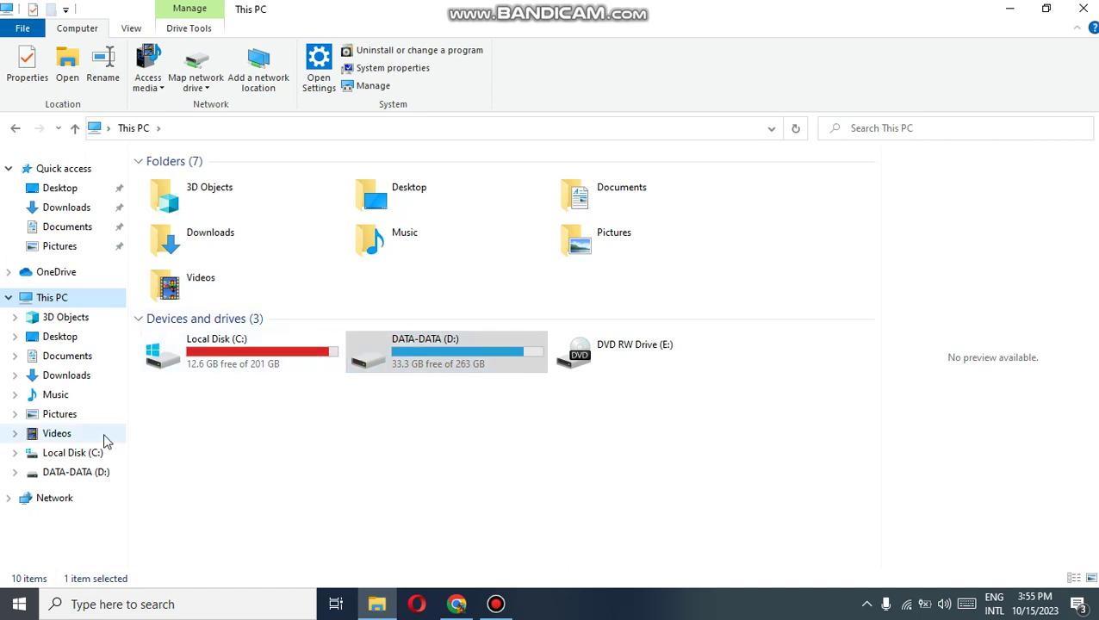
# - Open the DATA-DATA (D:) drive and look through its full list of folders and files
pyautogui.click(77, 475)
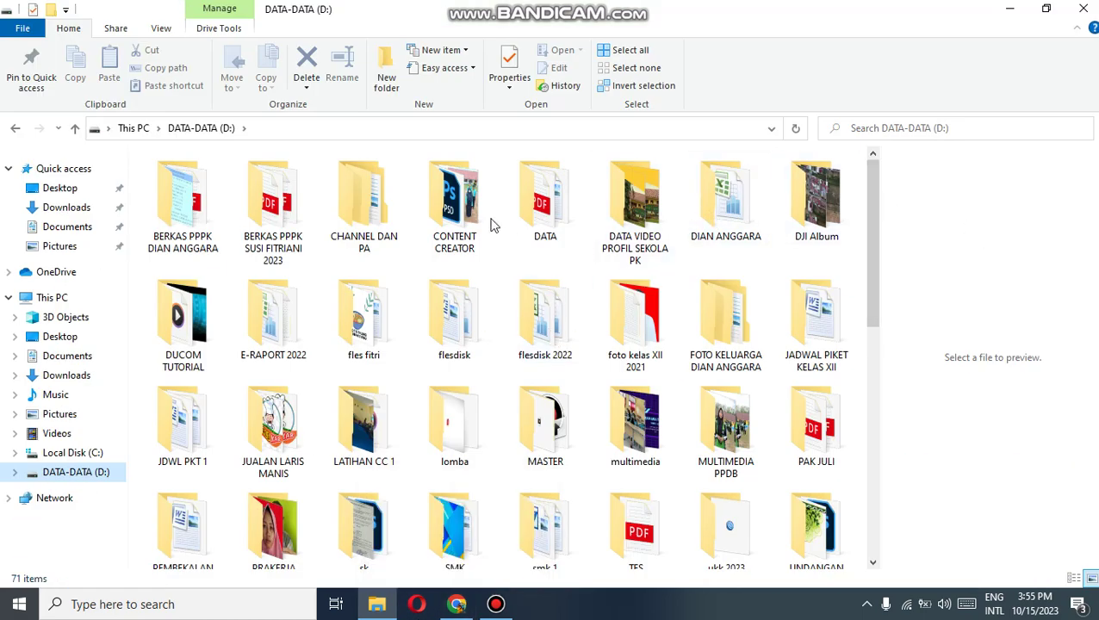
pyautogui.scroll(-10, 267, 416)
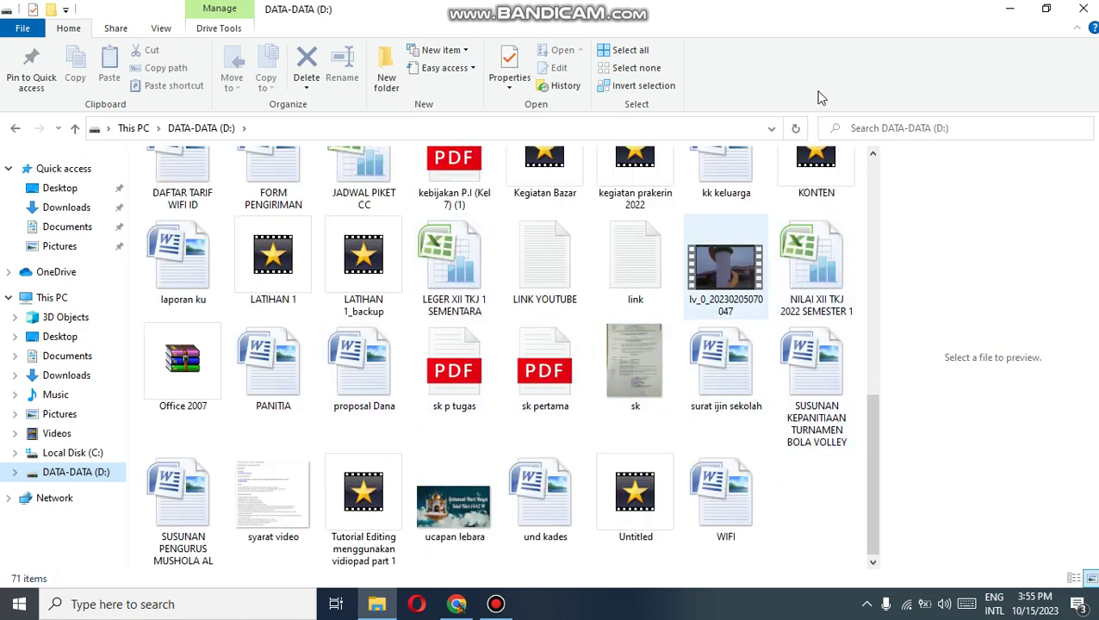
pyautogui.scroll(10, 217, 366)
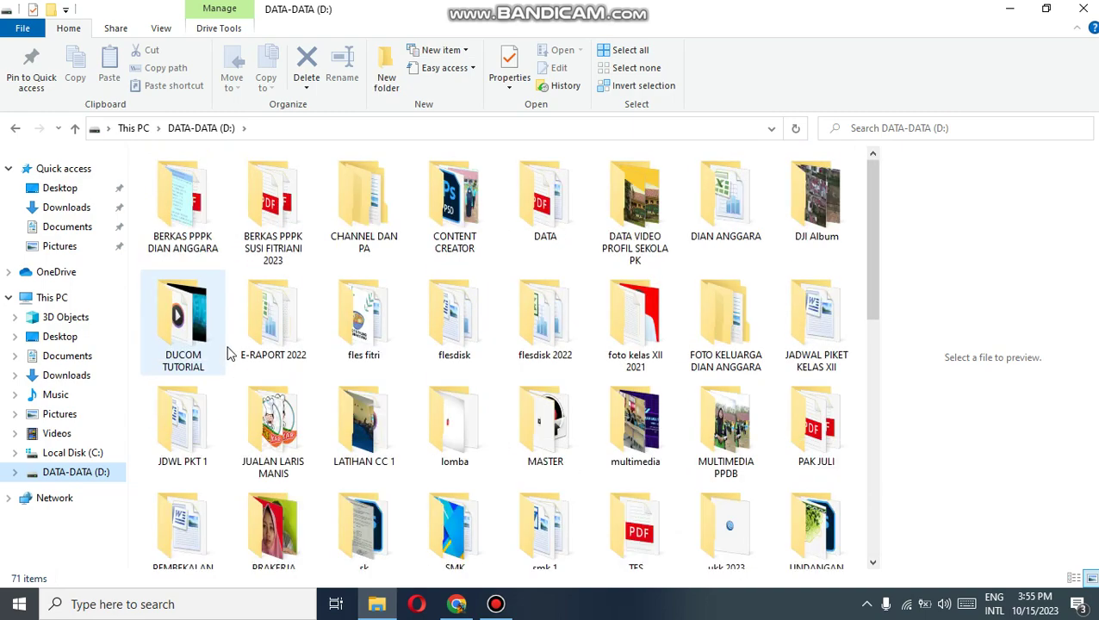
pyautogui.scroll(-10, 267, 338)
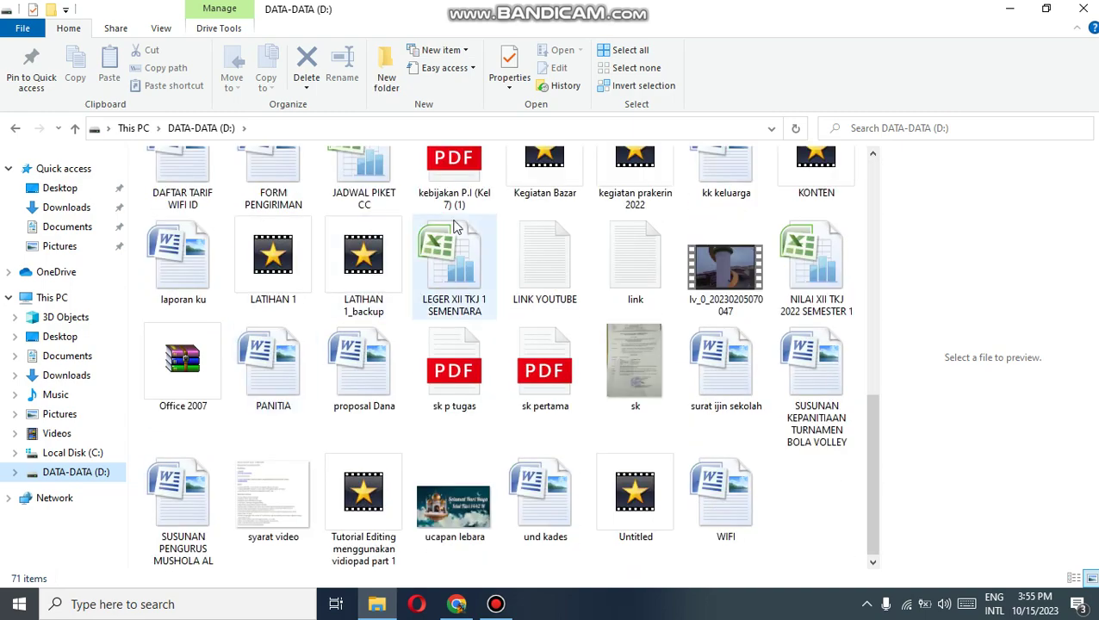
pyautogui.scroll(6, 422, 223)
pyautogui.scroll(3, 422, 194)
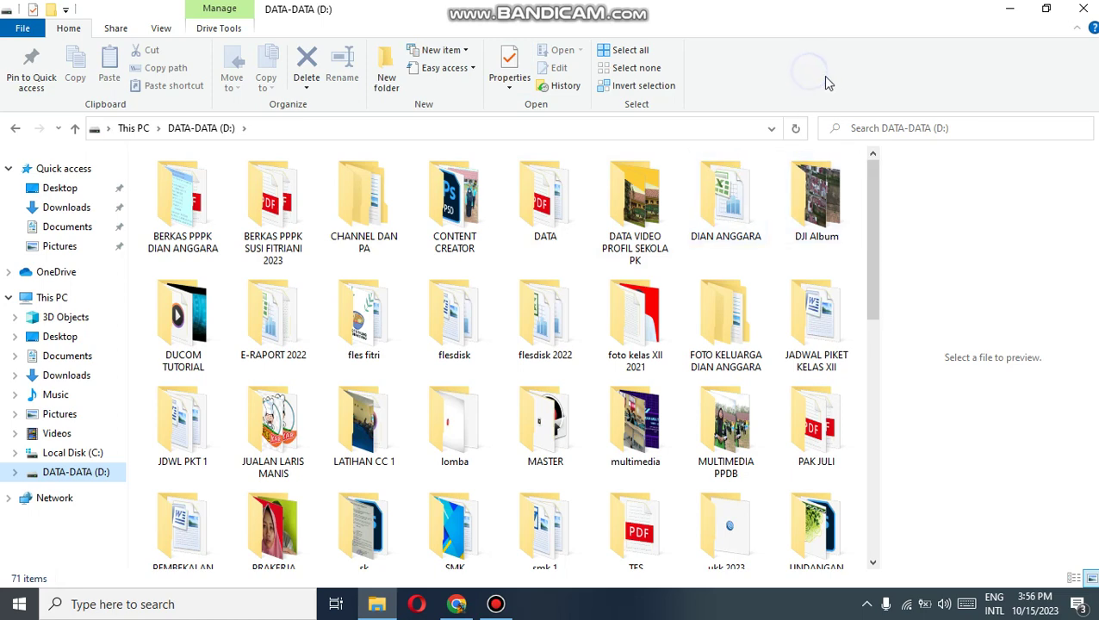
# - Create a new folder named 1.coba in DATA-DATA (D:) and reload the drive's listing
pyautogui.rightClick(917, 161)
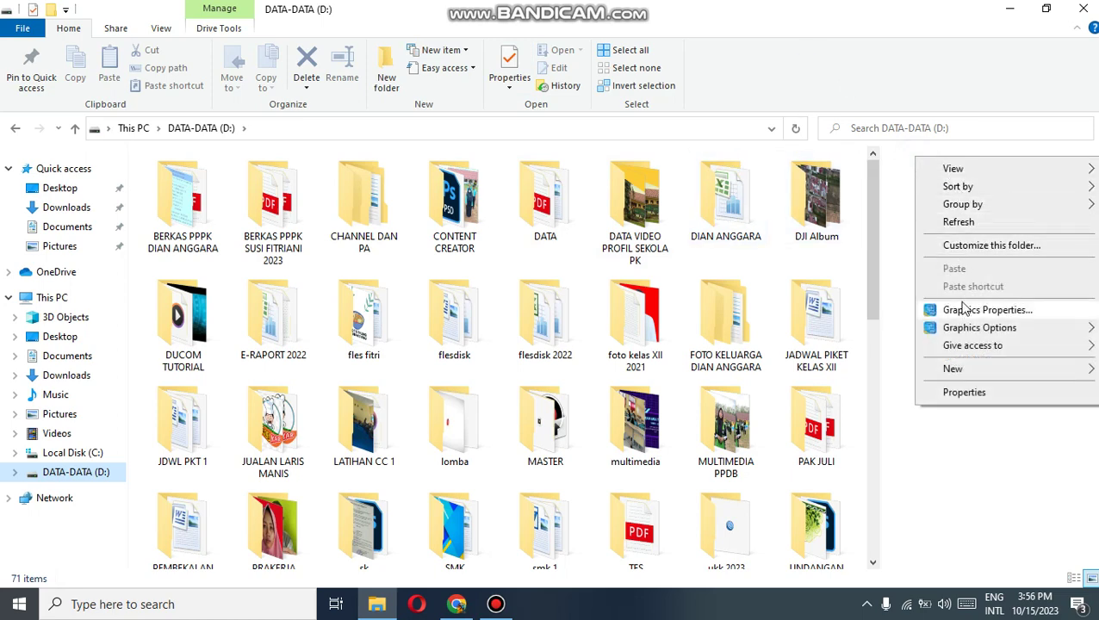
pyautogui.moveTo(988, 376)
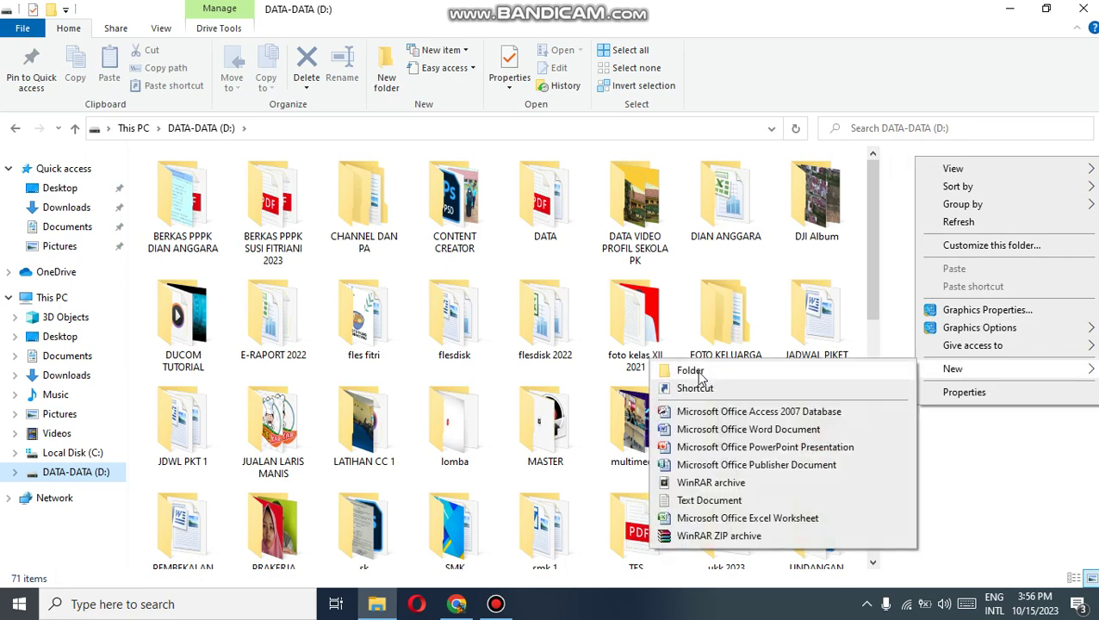
pyautogui.click(694, 372)
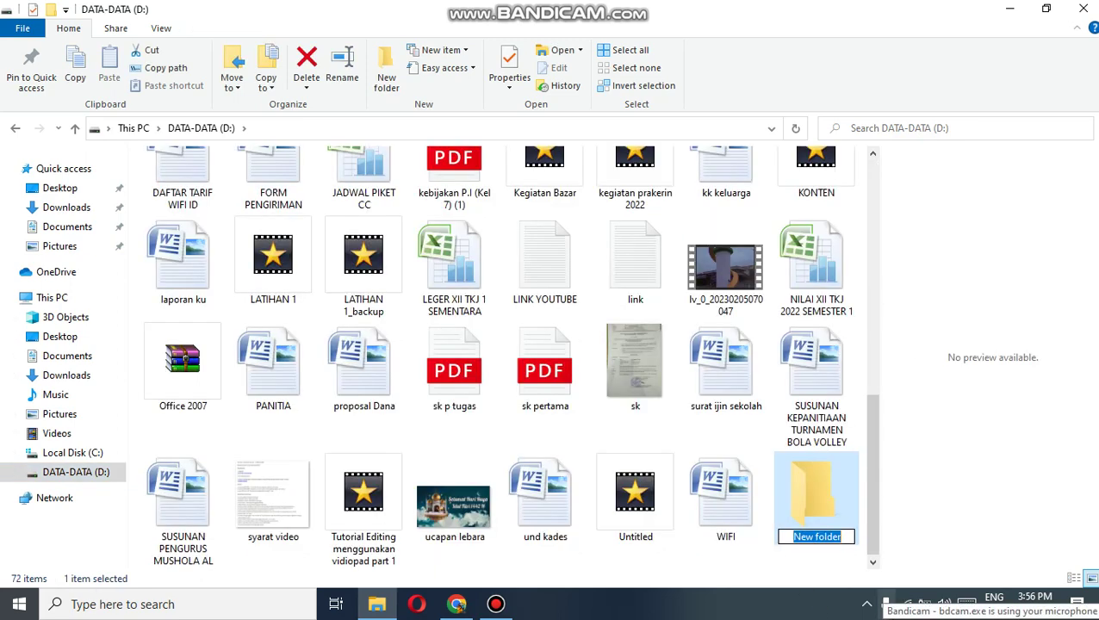
pyautogui.write('1.coba')
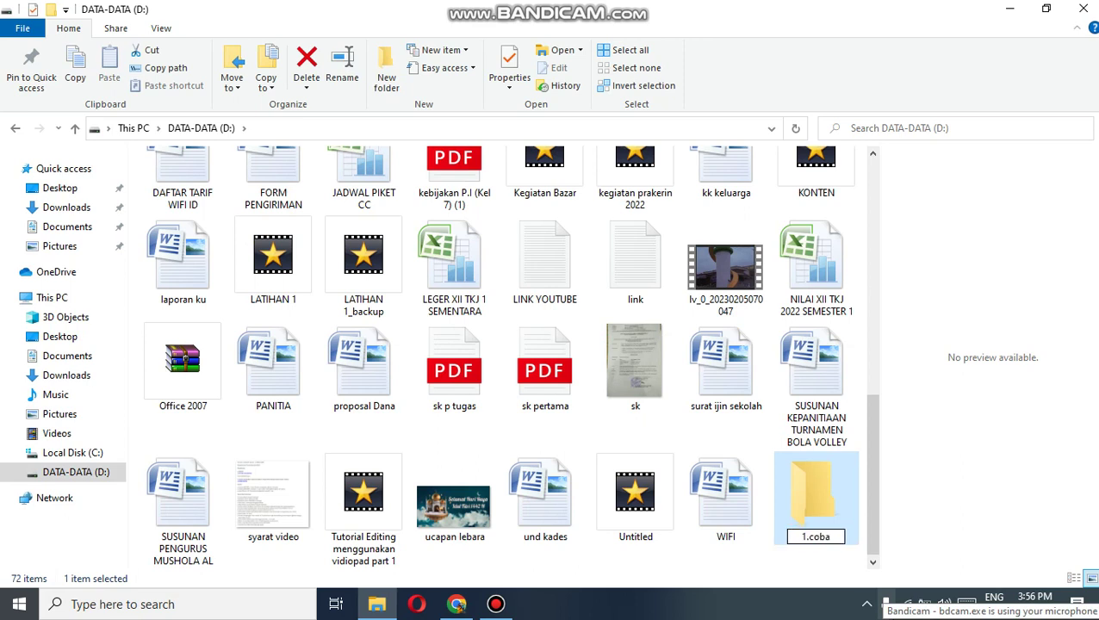
pyautogui.press('Return')
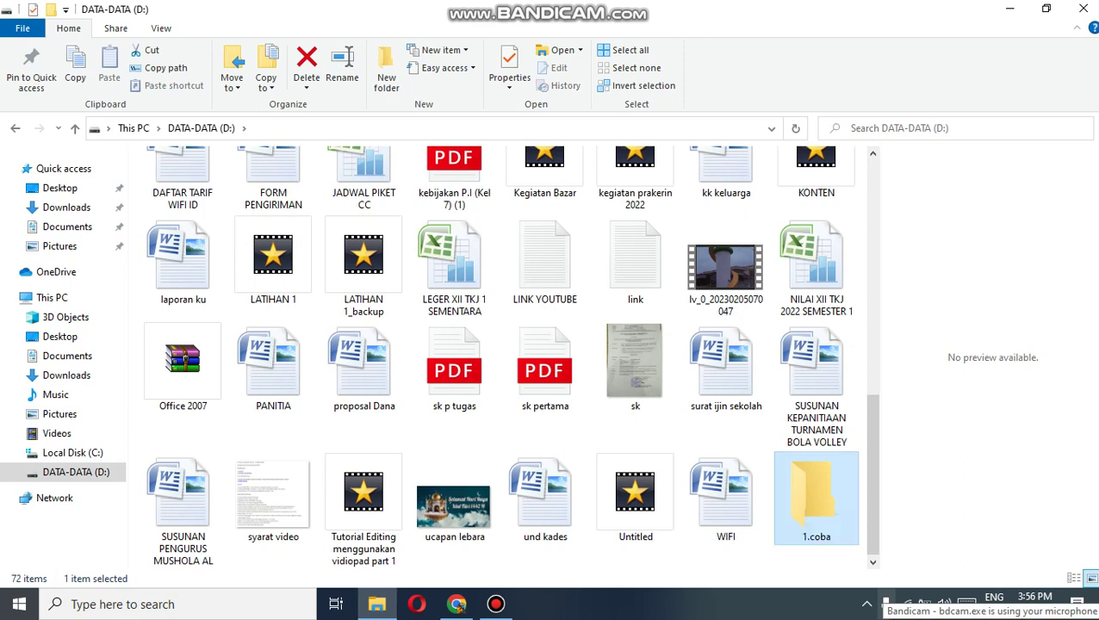
pyautogui.scroll(5, 361, 267)
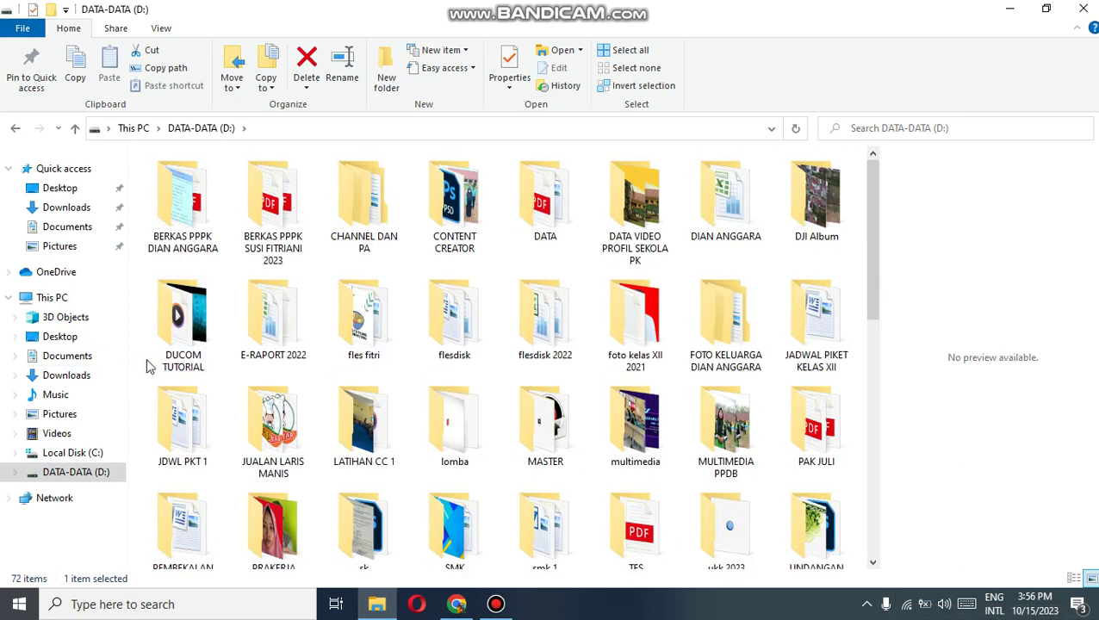
pyautogui.click(71, 475)
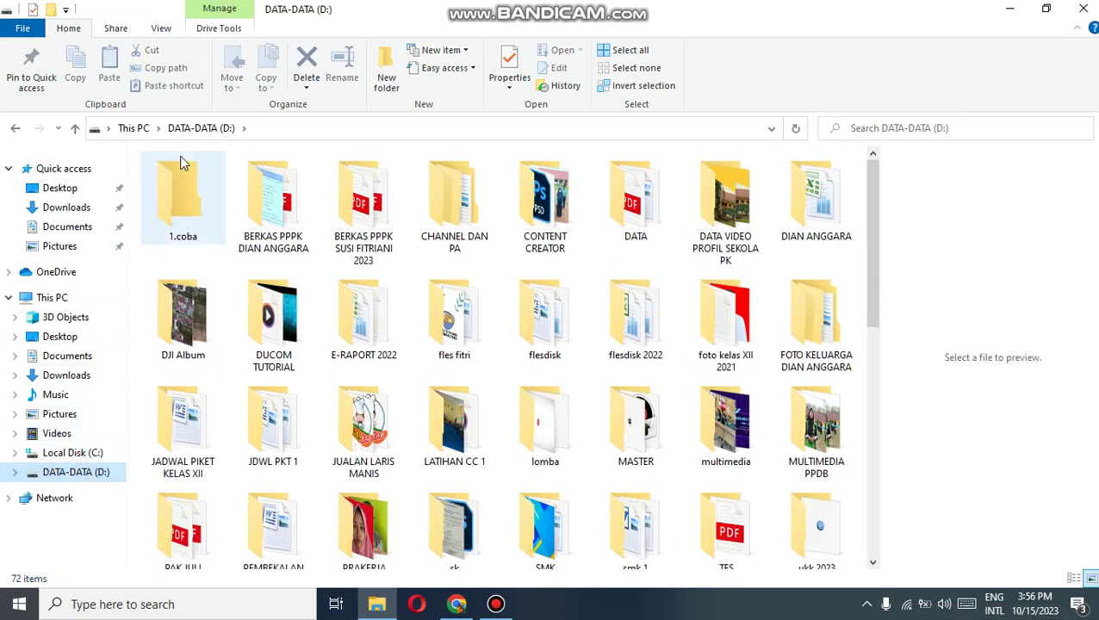
# - Open the 1.coba folder to check its contents, and return to DATA-DATA (D:)
pyautogui.click(202, 211)
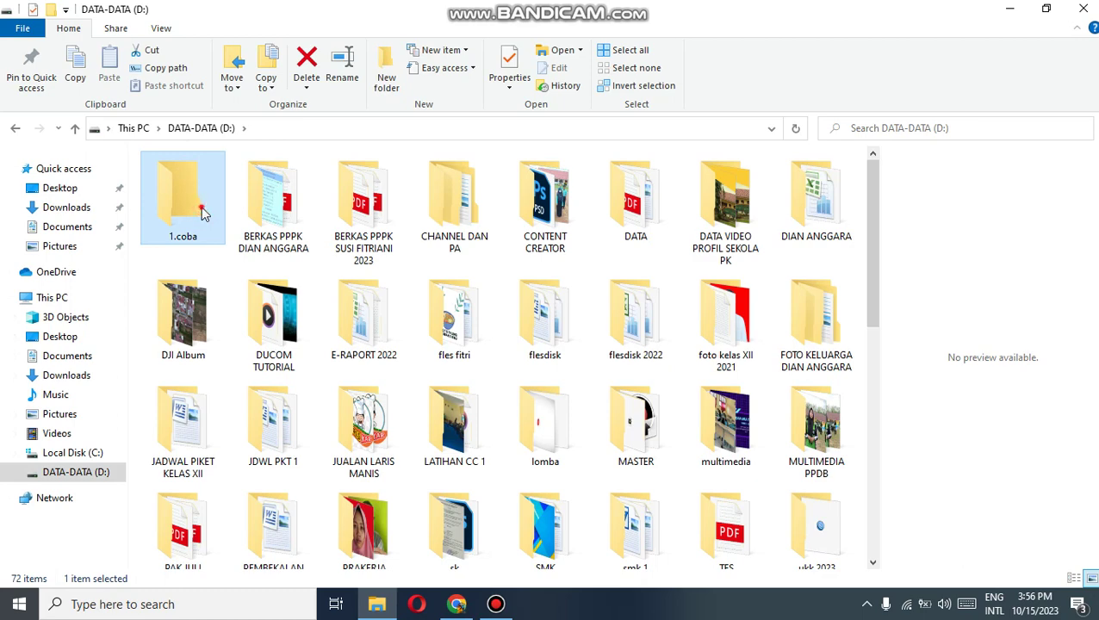
pyautogui.doubleClick(202, 212)
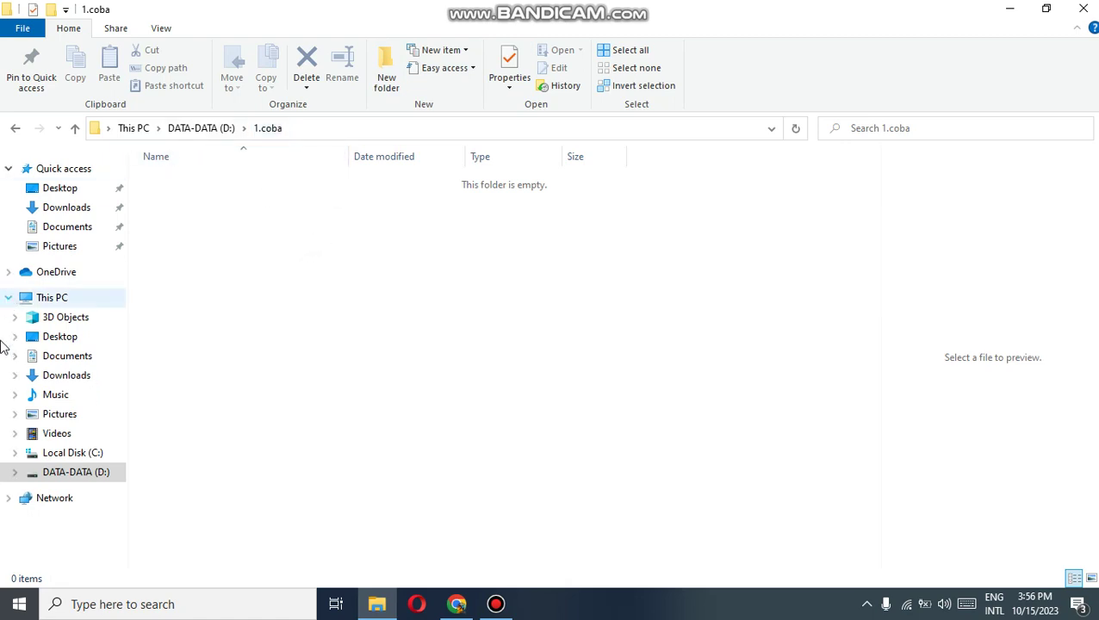
pyautogui.click(13, 129)
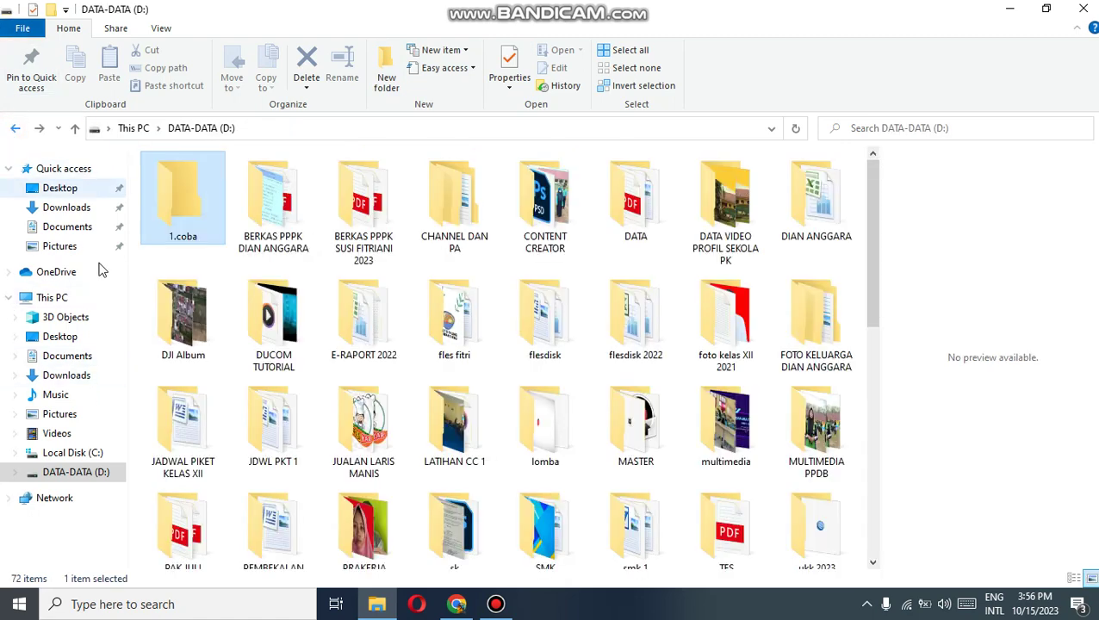
# - Open the WIFI Word document stored at the end of the DATA-DATA (D:) listing
pyautogui.scroll(-10, 541, 335)
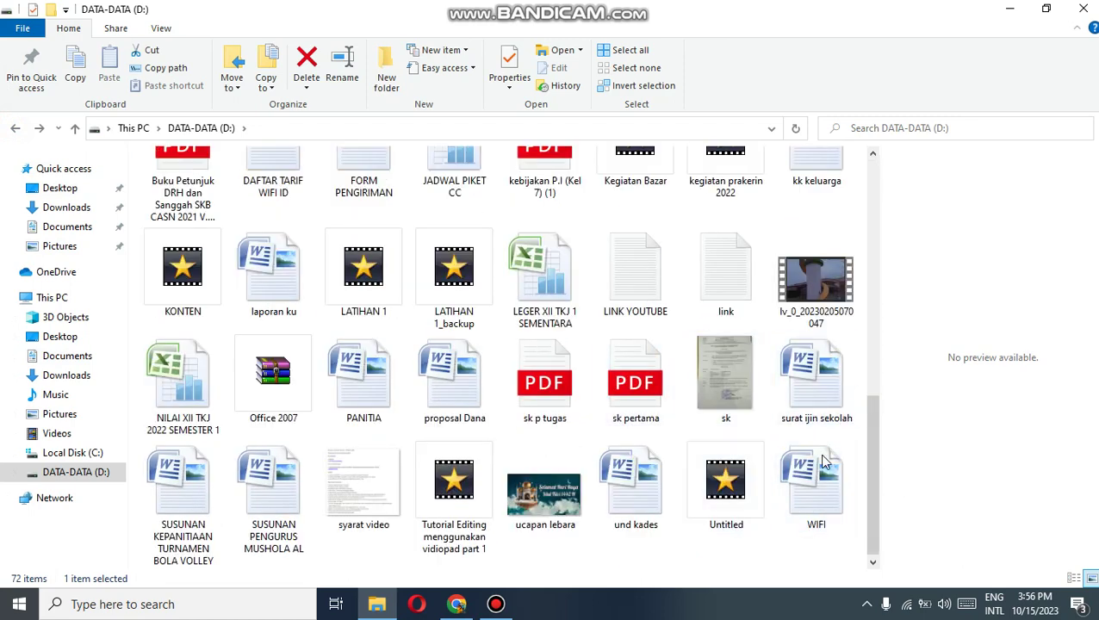
pyautogui.doubleClick(801, 473)
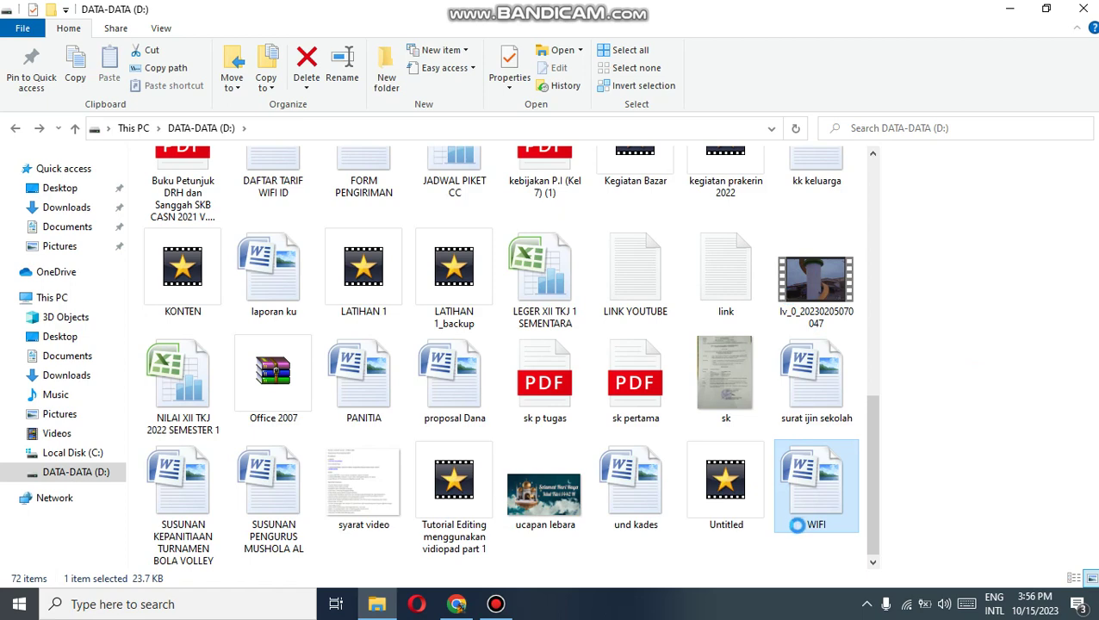
# - Copy the WIFI document from DATA-DATA (D:) into the 1.coba folder, and return to the end of the drive's listing
pyautogui.rightClick(805, 477)
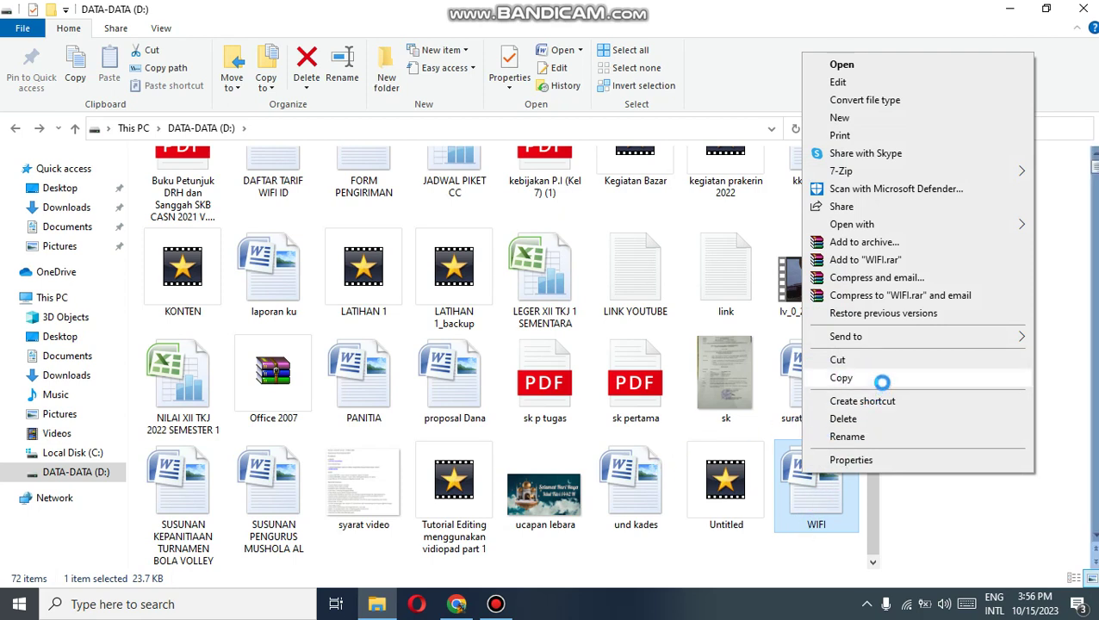
pyautogui.click(850, 379)
pyautogui.scroll(10, 173, 187)
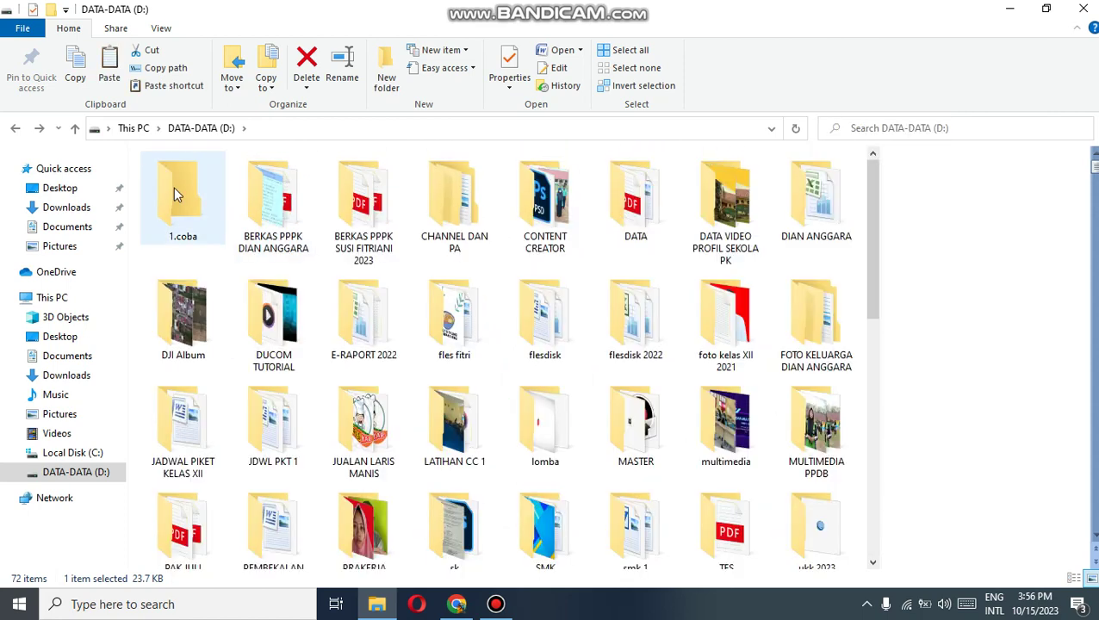
pyautogui.doubleClick(176, 190)
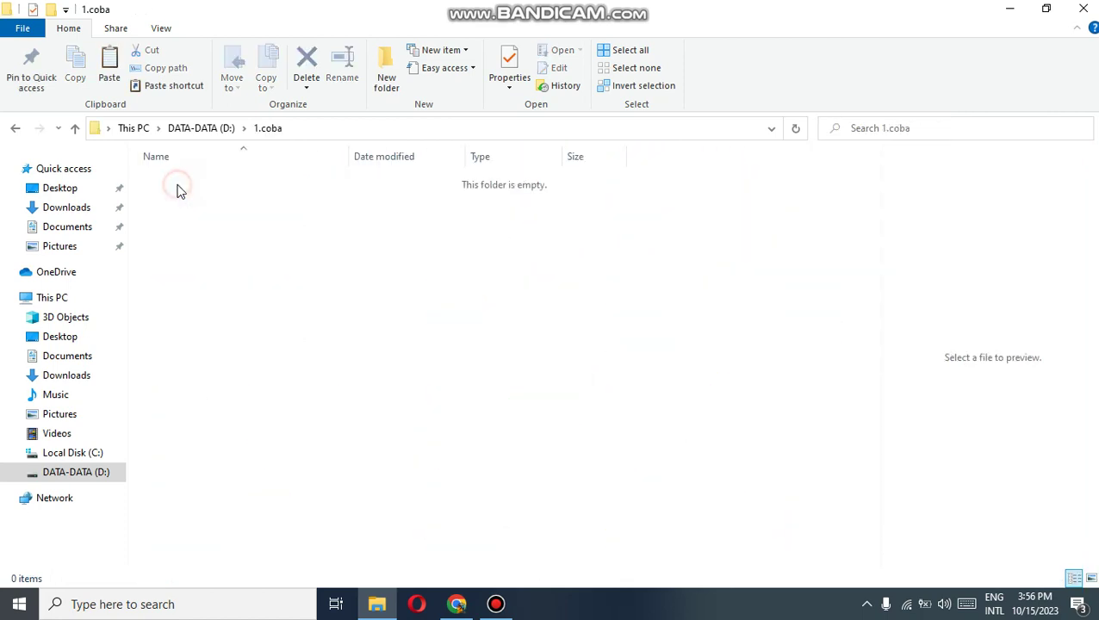
pyautogui.rightClick(307, 301)
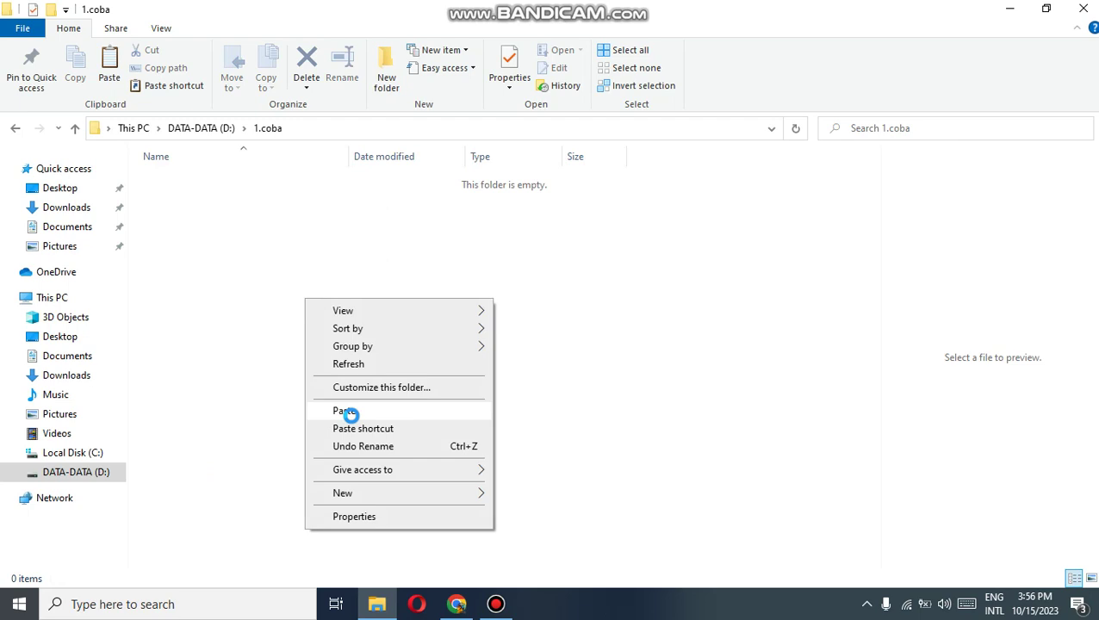
pyautogui.click(351, 412)
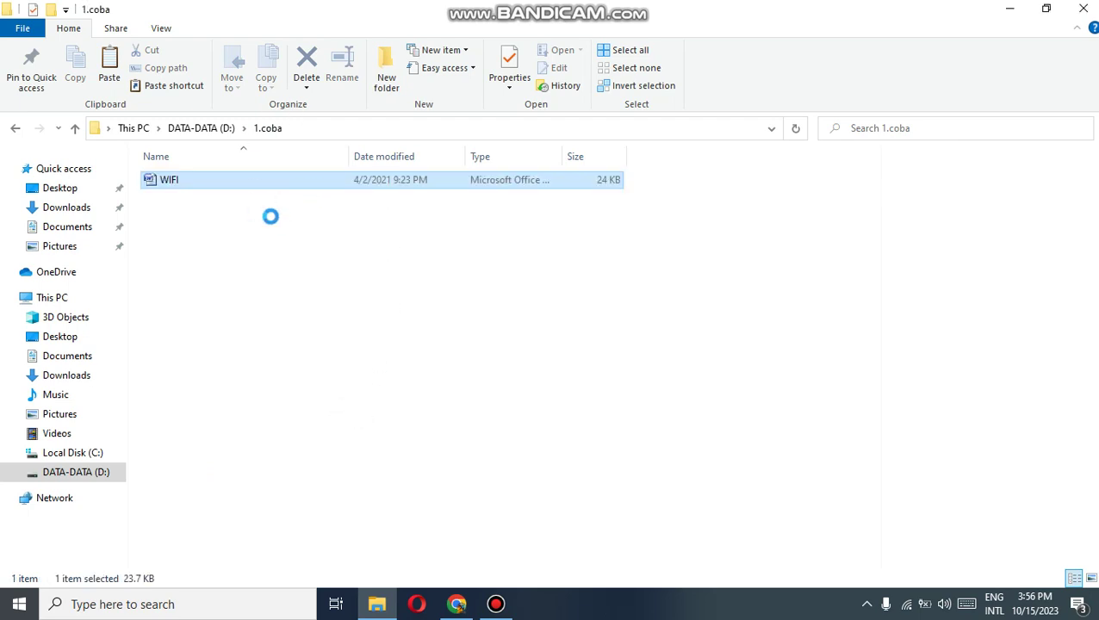
pyautogui.click(287, 266)
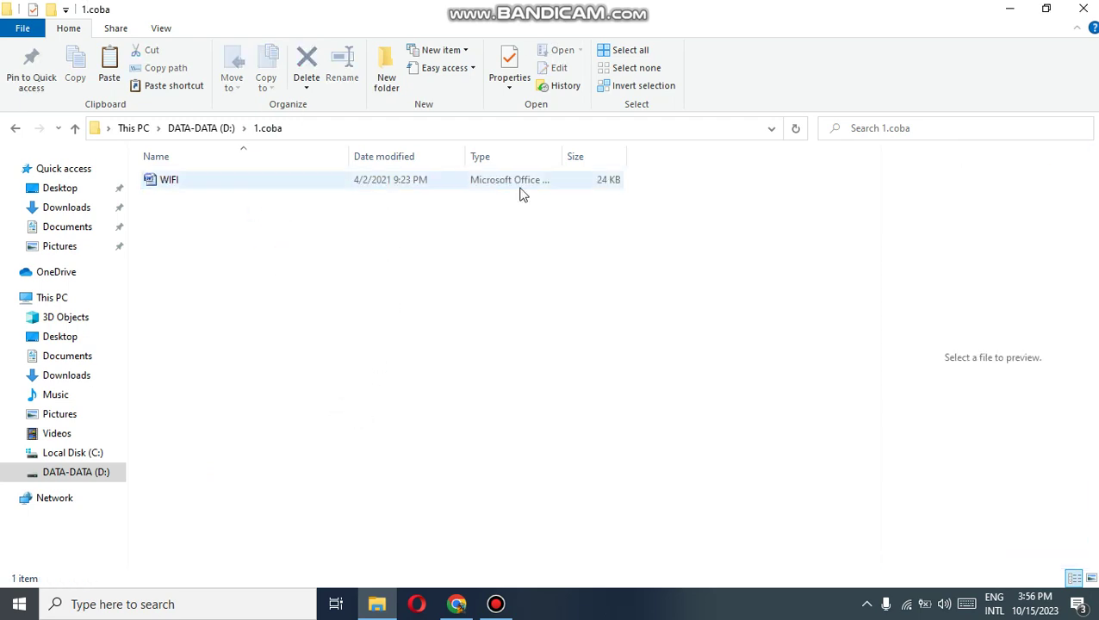
pyautogui.click(14, 131)
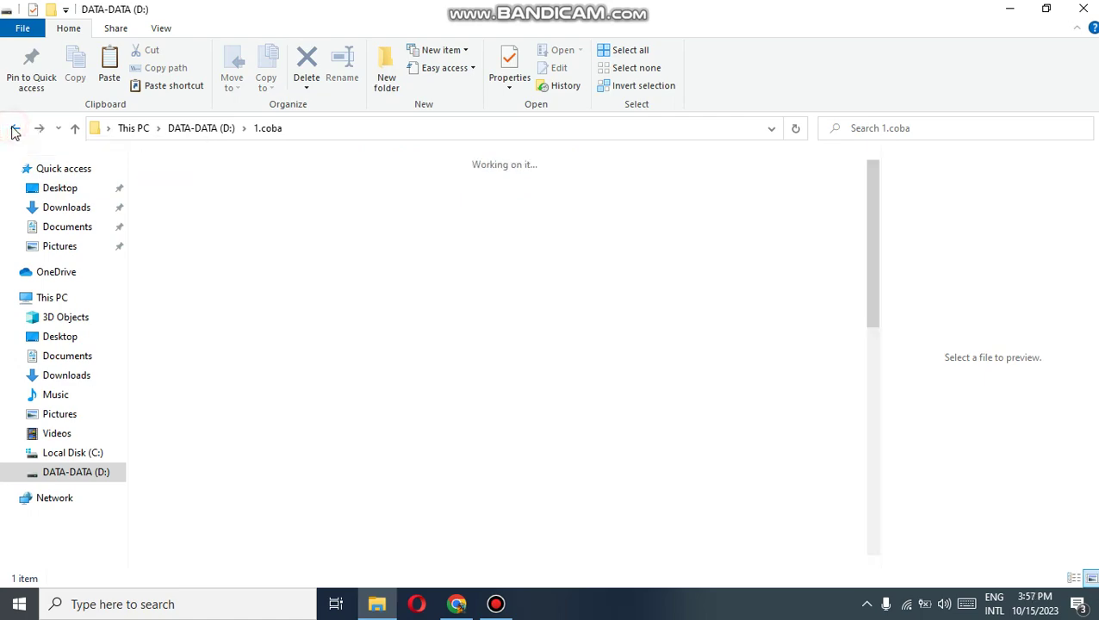
pyautogui.scroll(-10, 834, 446)
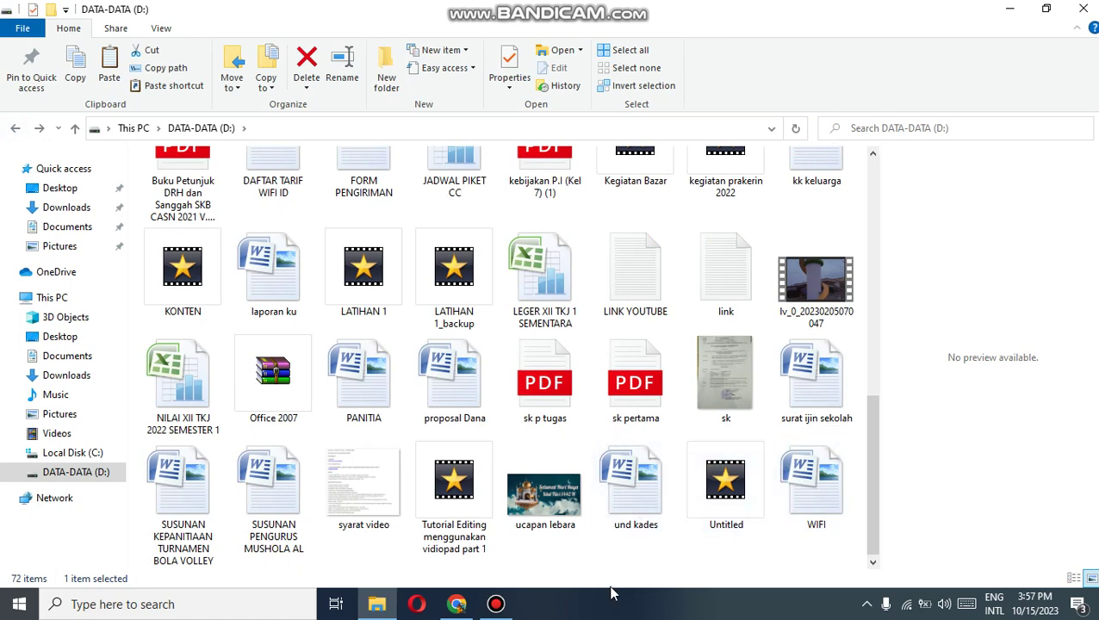
pyautogui.click(724, 355)
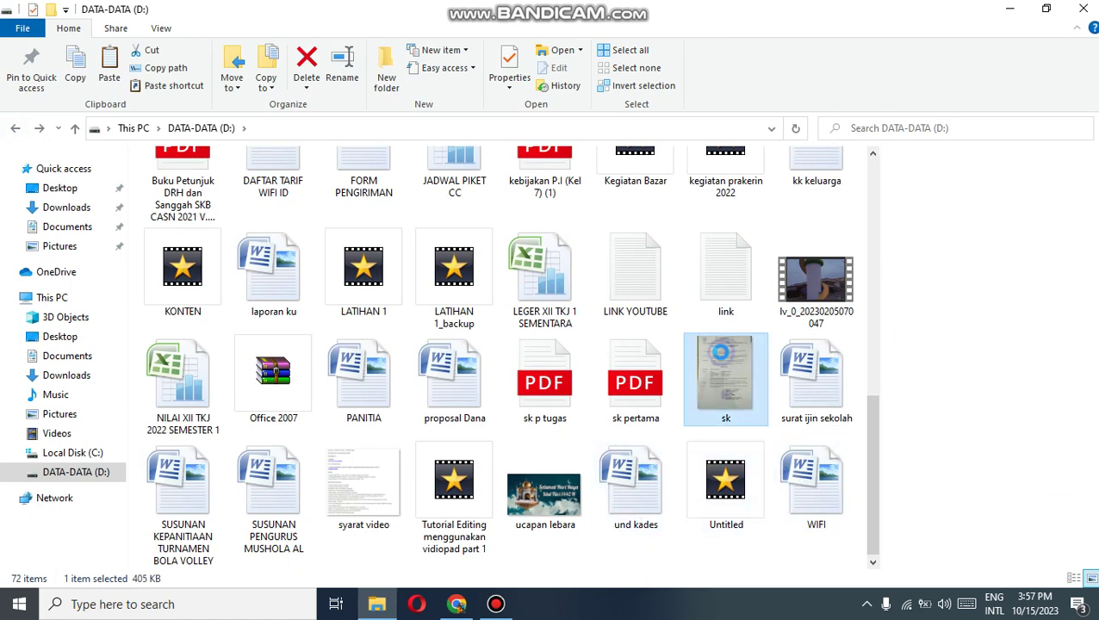
pyautogui.rightClick(729, 354)
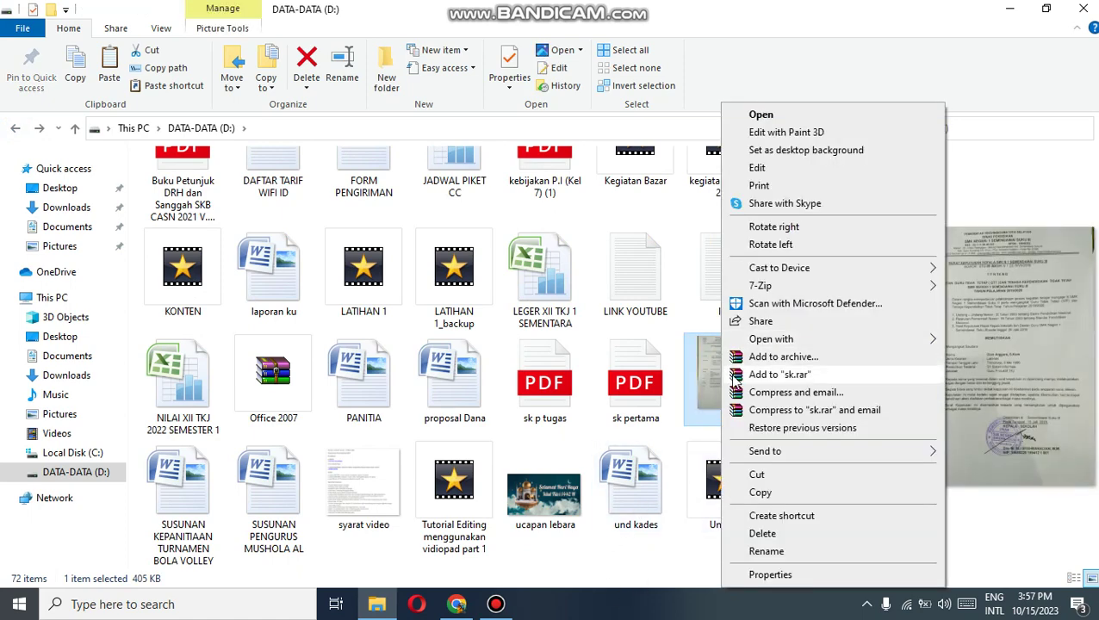
pyautogui.click(638, 388)
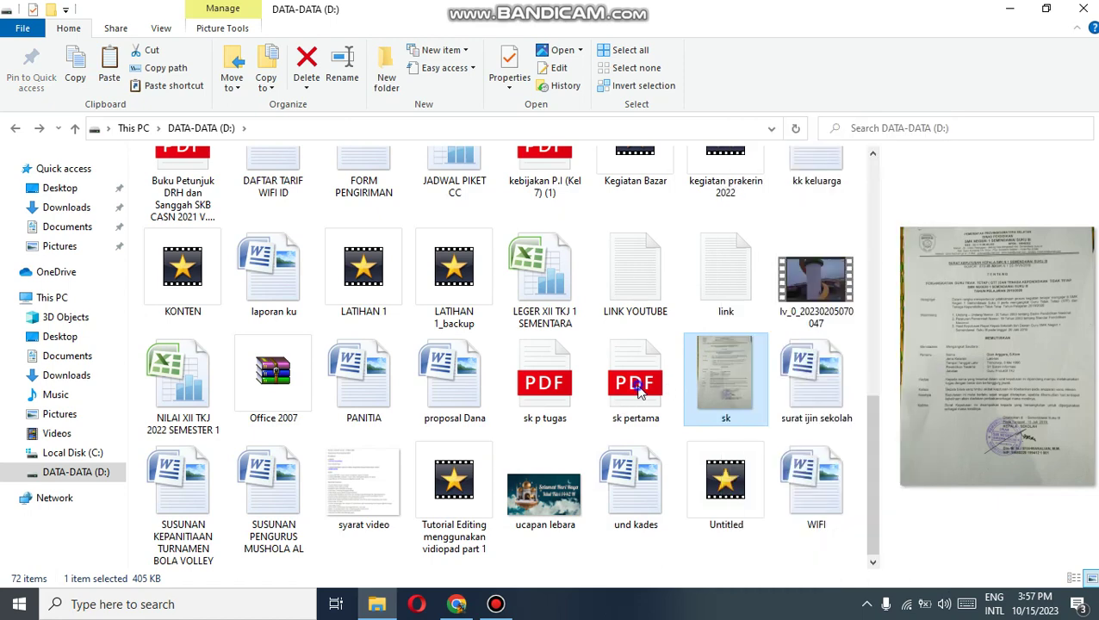
pyautogui.rightClick(639, 389)
# - Move the surat ijin sekolah document from DATA-DATA (D:) into the 1.coba folder by cutting and pasting it
pyautogui.click(813, 422)
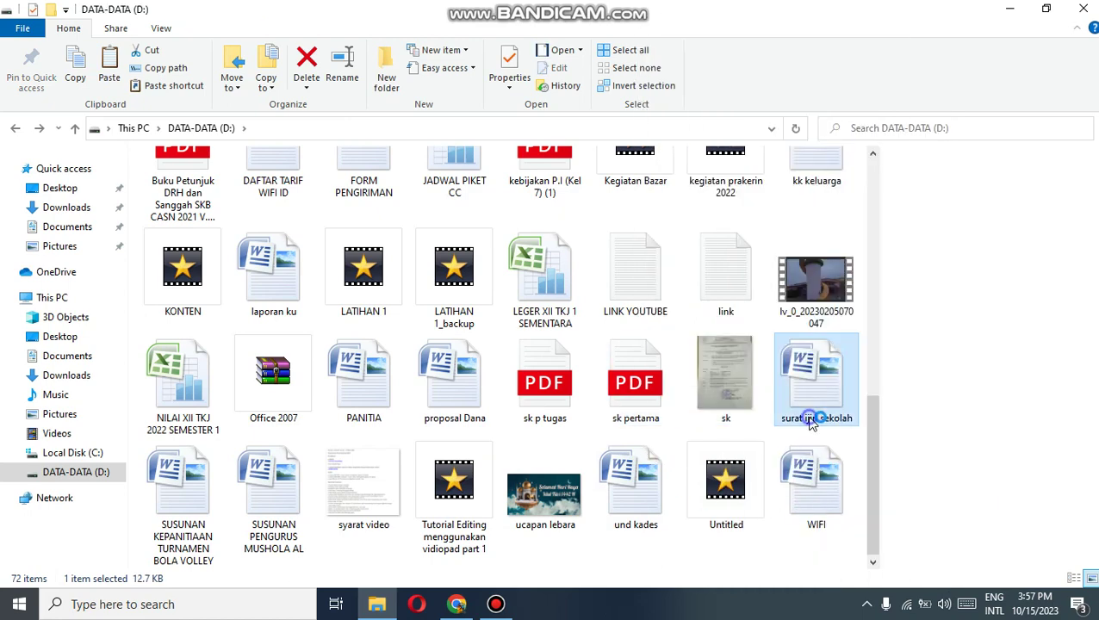
pyautogui.rightClick(811, 422)
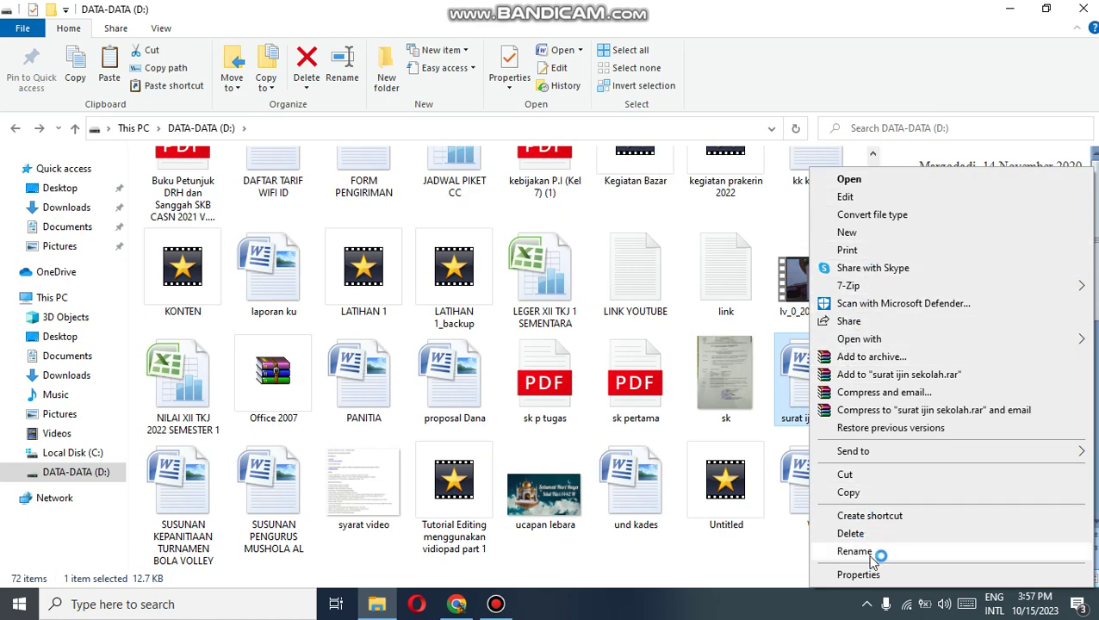
pyautogui.click(877, 495)
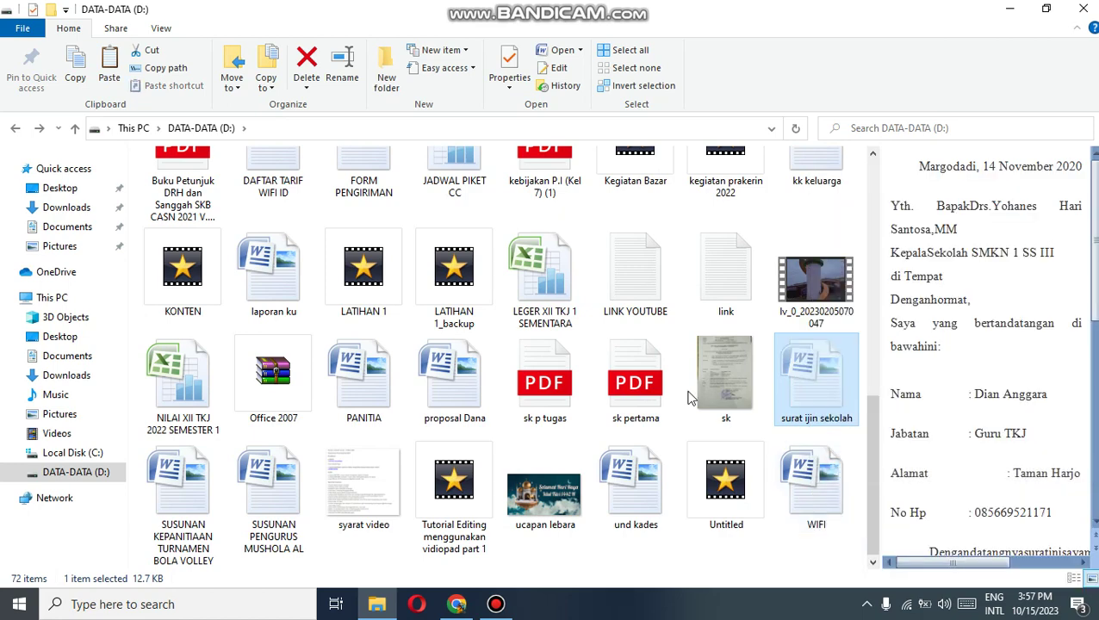
pyautogui.scroll(3, 482, 294)
pyautogui.scroll(3, 482, 295)
pyautogui.doubleClick(206, 176)
pyautogui.rightClick(228, 295)
pyautogui.click(267, 391)
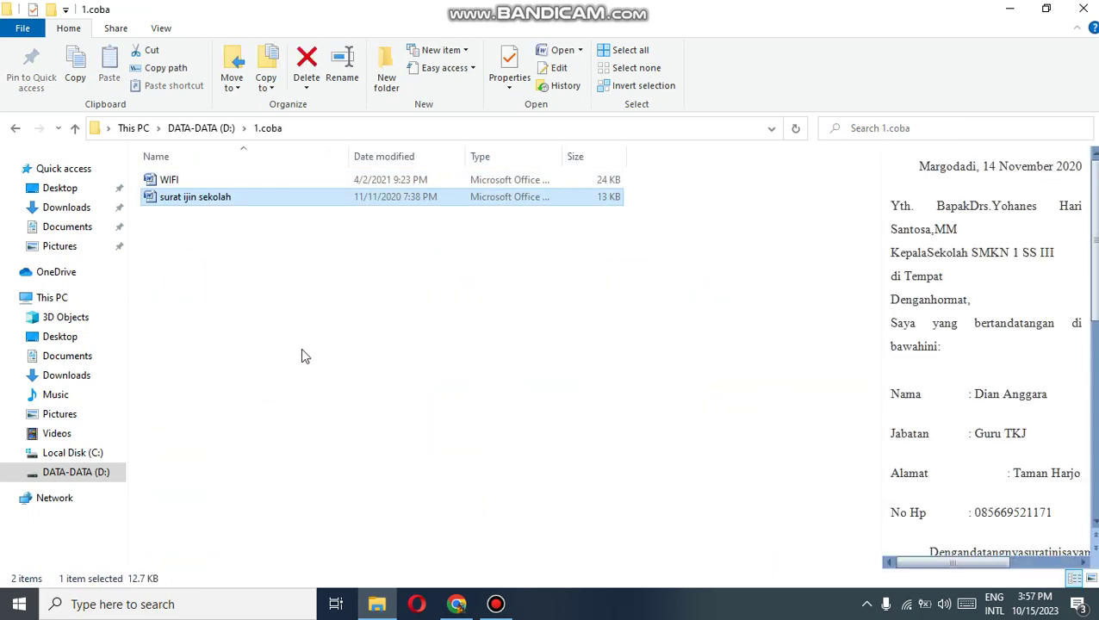
pyautogui.click(310, 251)
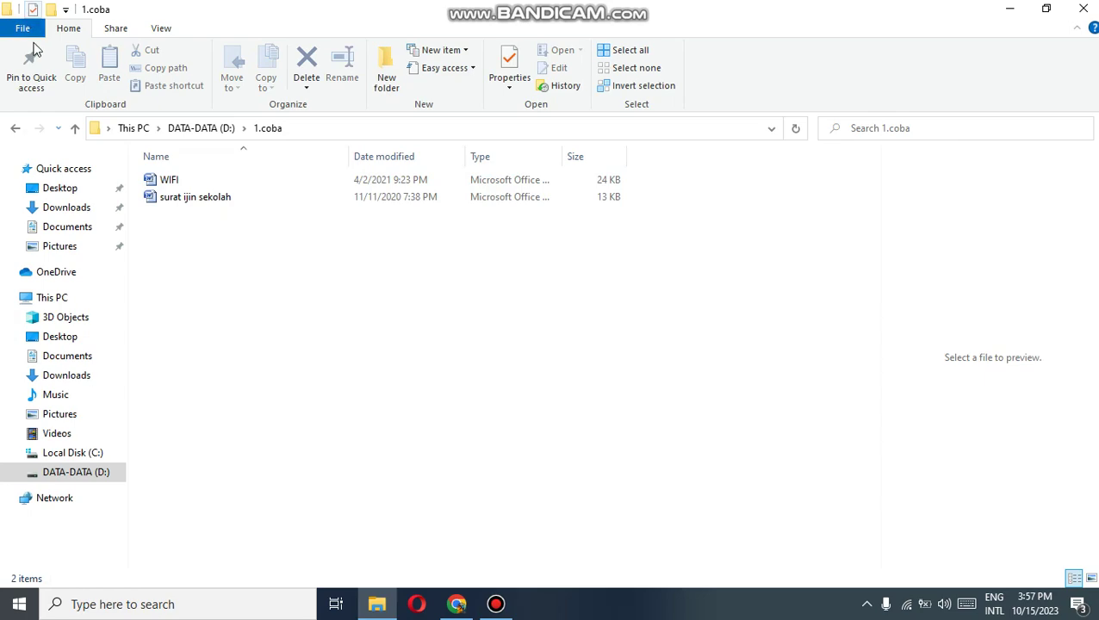
# - Return to DATA-DATA (D:), look through its listing, and select the 1.coba folder
pyautogui.click(14, 127)
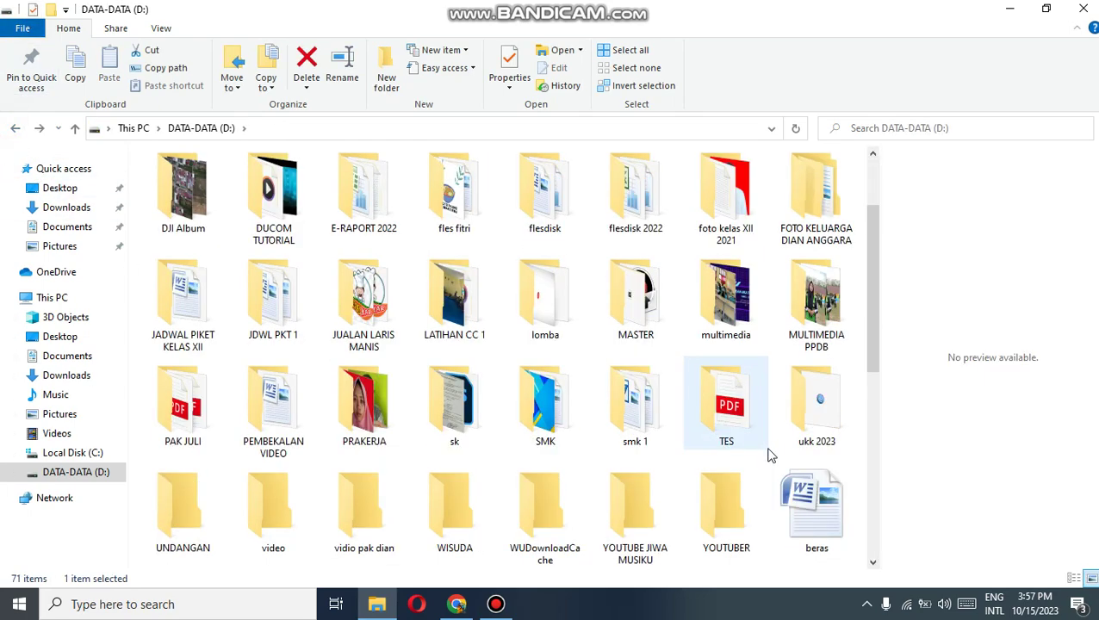
pyautogui.scroll(8, 803, 435)
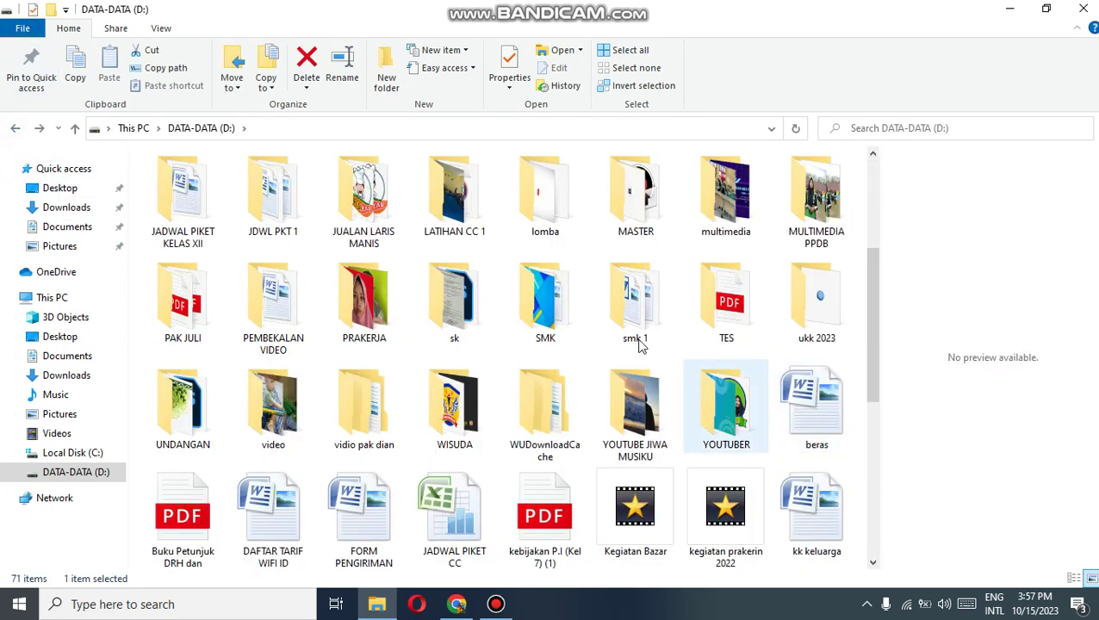
pyautogui.scroll(2, 215, 206)
pyautogui.click(157, 239)
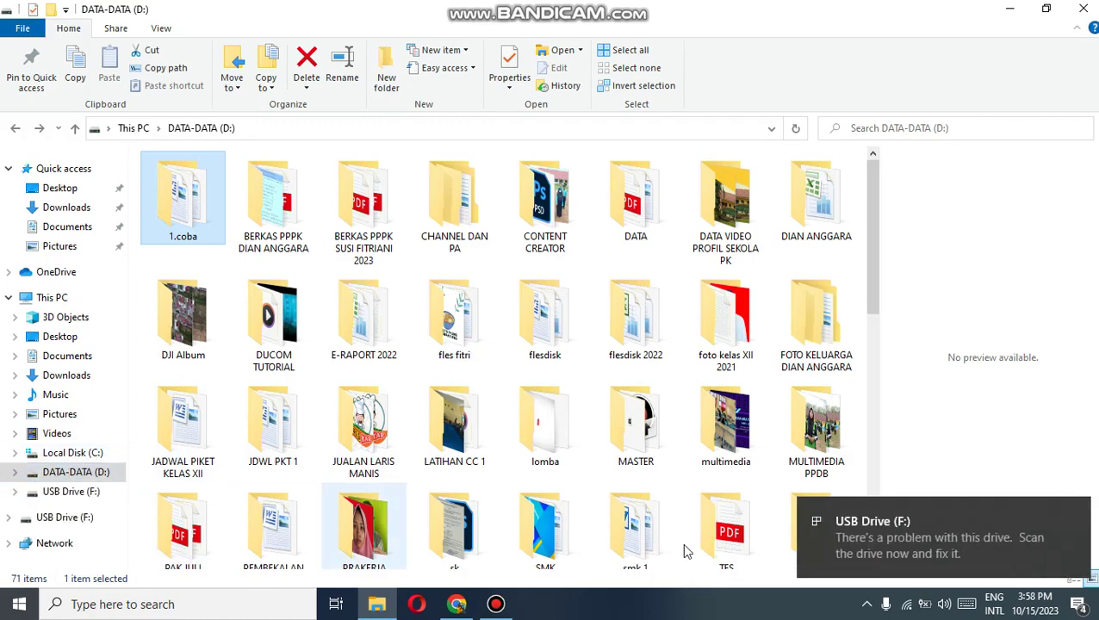
# - View the contents of USB Drive (F:) and copy the alur pendaftaran pppk guru video there from the Videos folder
pyautogui.click(64, 493)
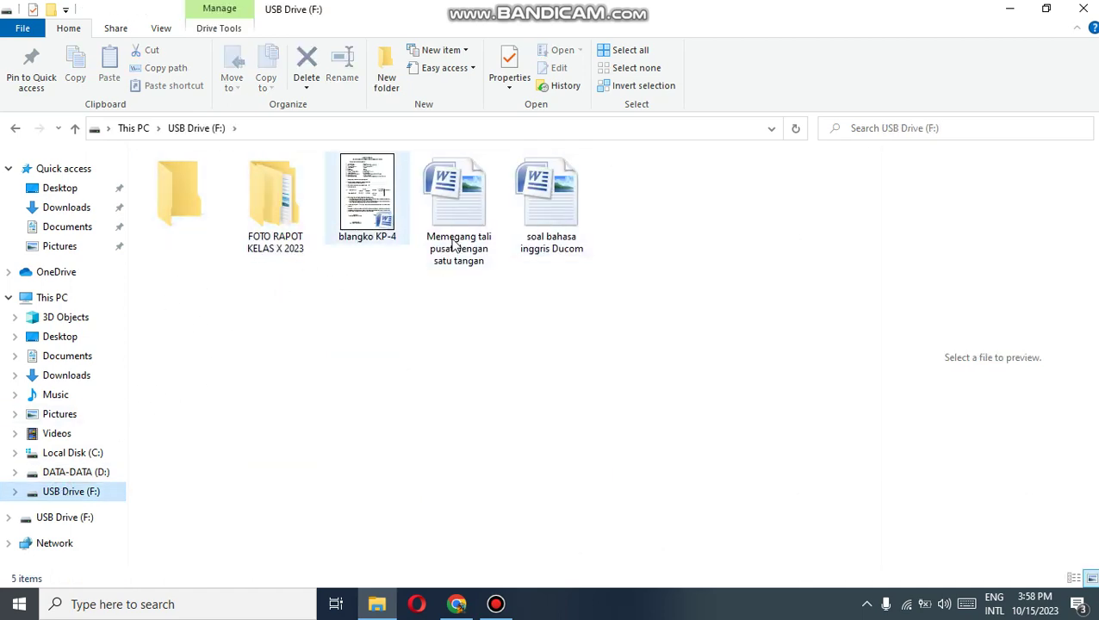
pyautogui.click(50, 440)
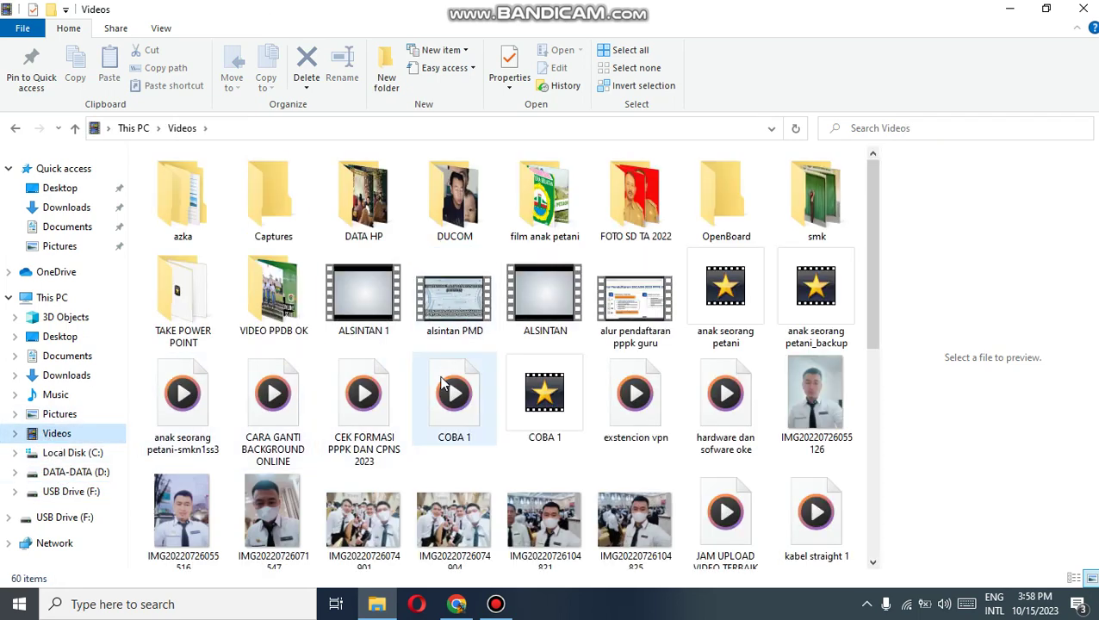
pyautogui.click(625, 302)
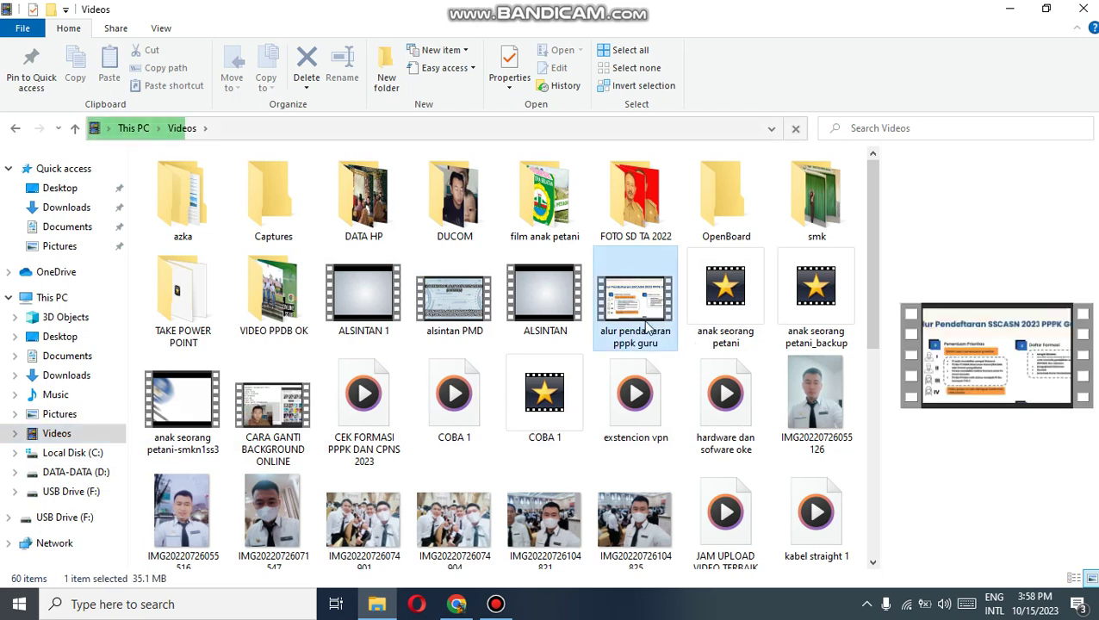
pyautogui.rightClick(623, 297)
pyautogui.click(660, 493)
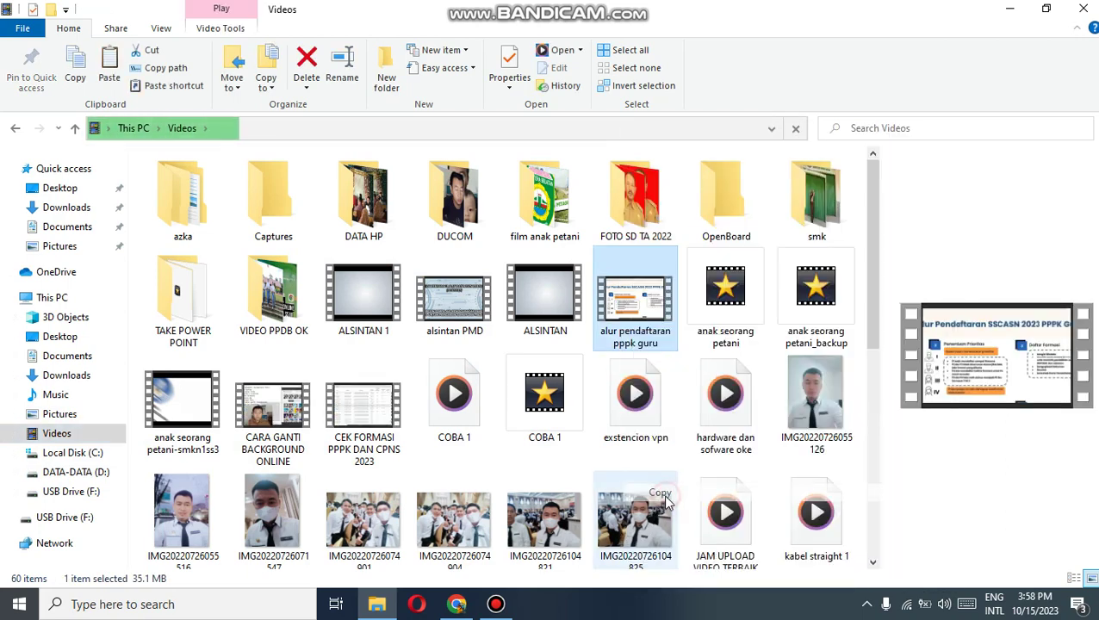
pyautogui.click(38, 516)
pyautogui.rightClick(281, 359)
pyautogui.click(317, 468)
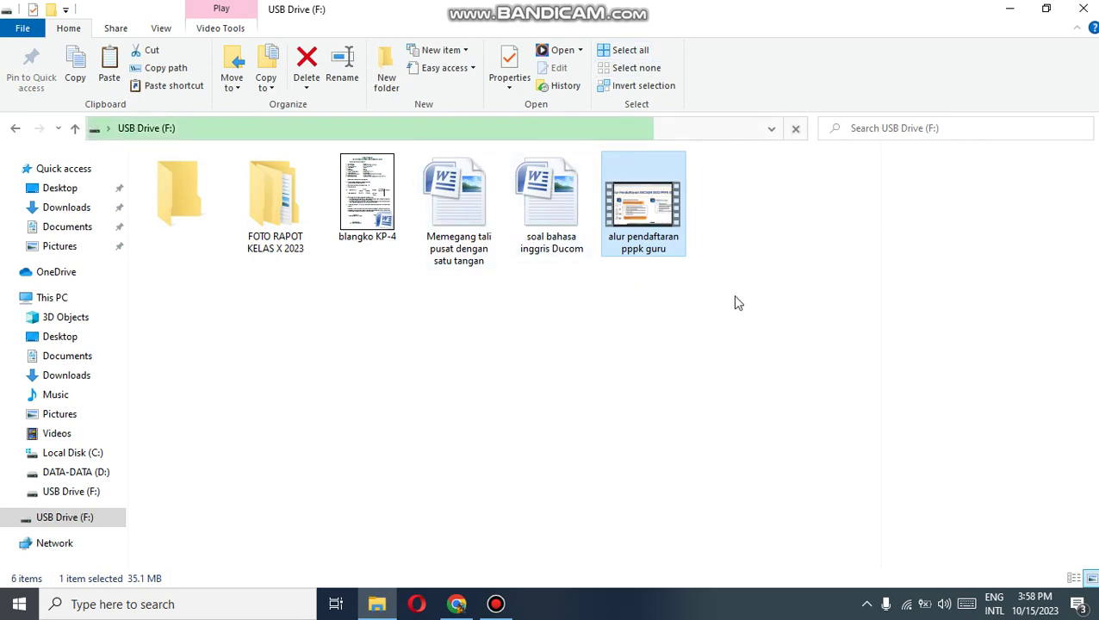
pyautogui.click(756, 314)
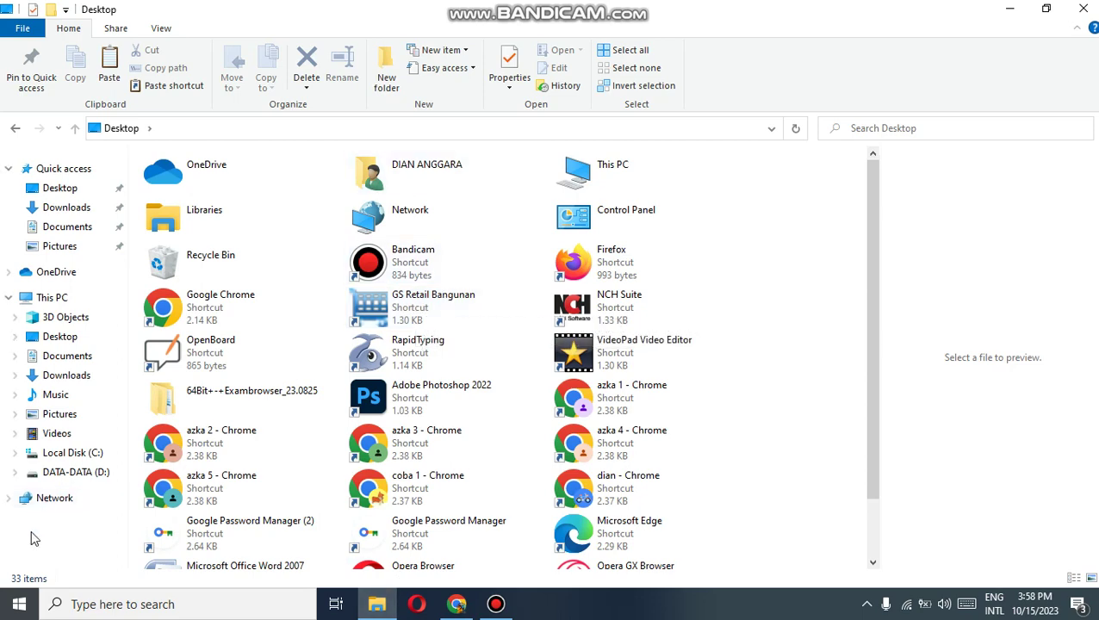
pyautogui.click(77, 474)
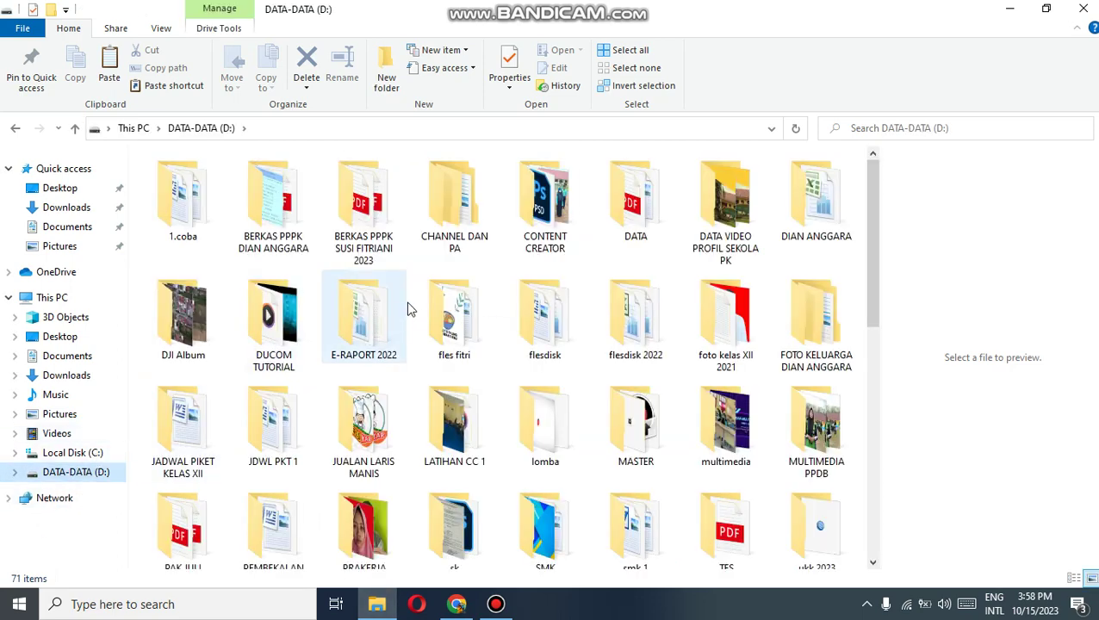
pyautogui.scroll(-5, 442, 312)
pyautogui.scroll(-3, 769, 403)
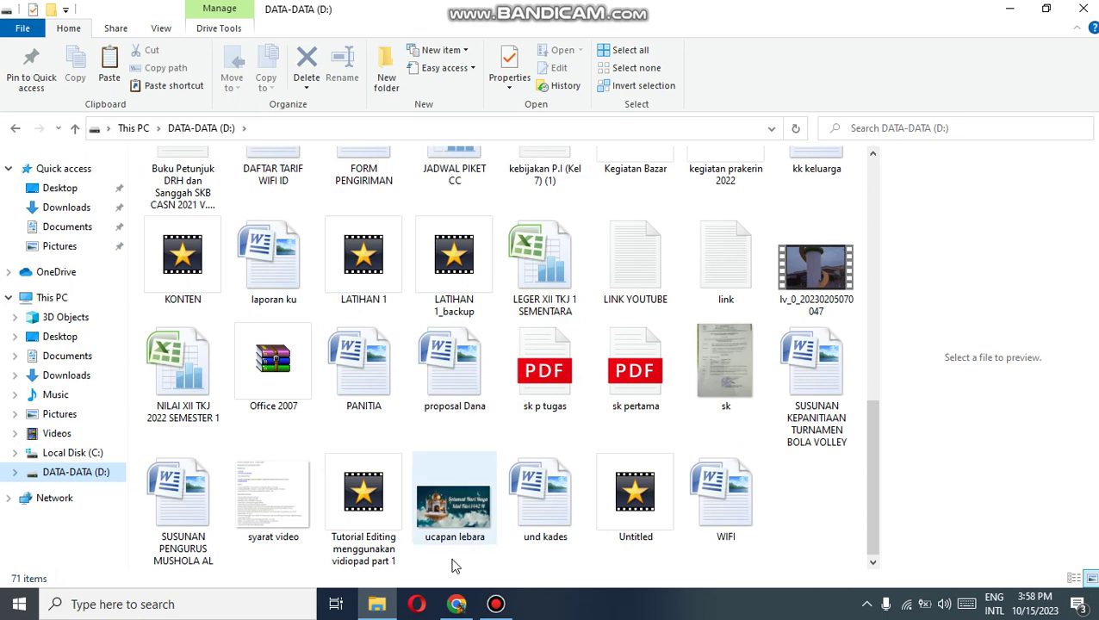
pyautogui.rightClick(818, 240)
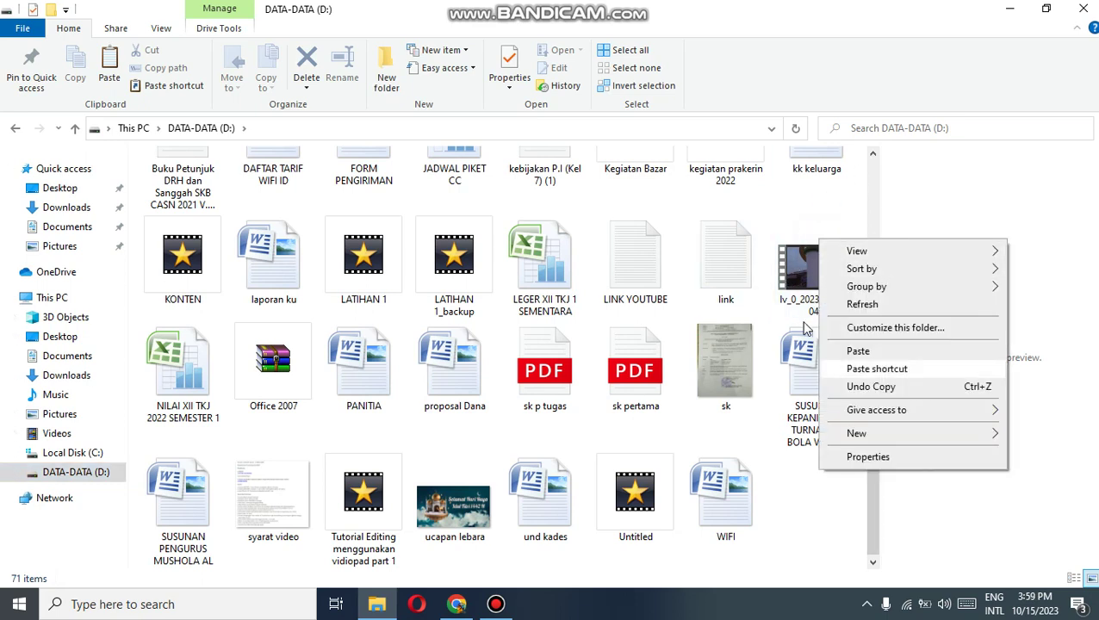
pyautogui.click(791, 291)
pyautogui.rightClick(791, 291)
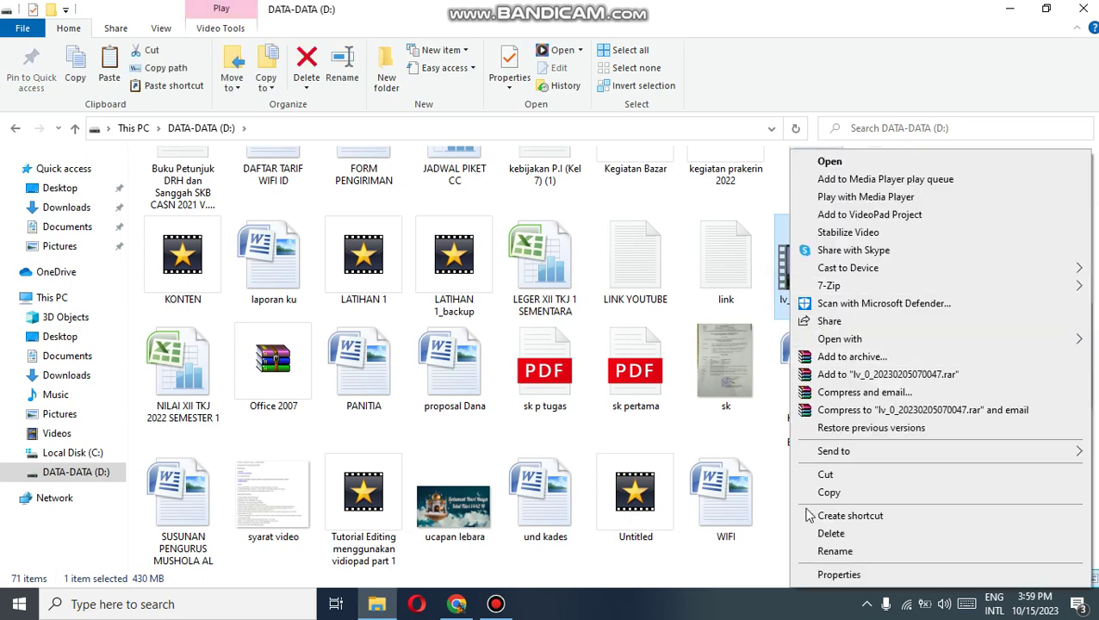
pyautogui.click(839, 574)
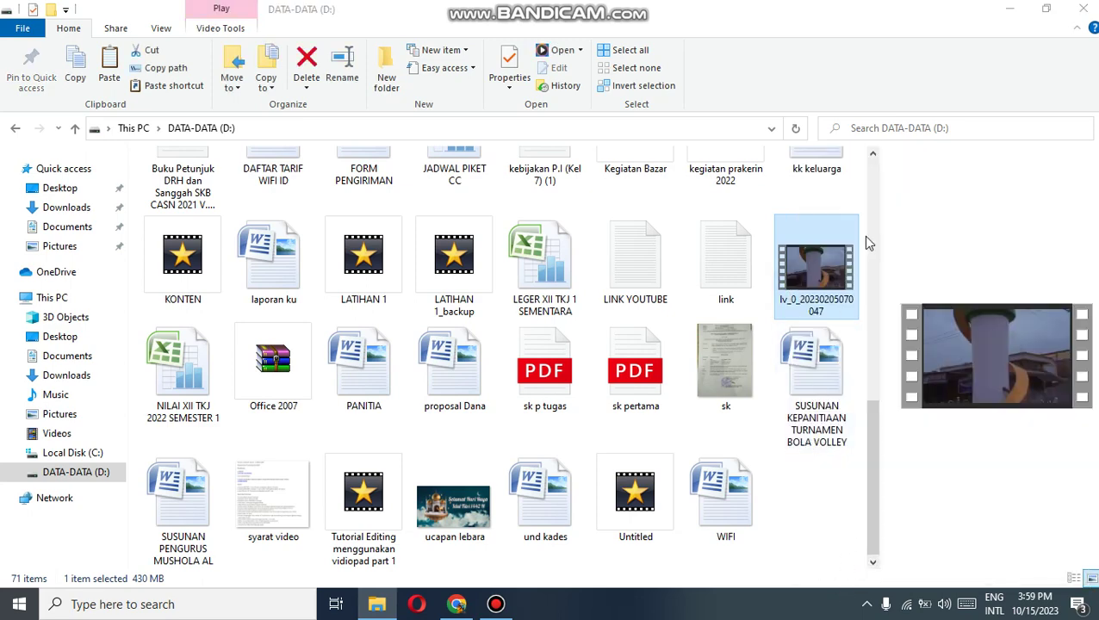
pyautogui.moveTo(978, 185); pyautogui.dragTo(687, 81)
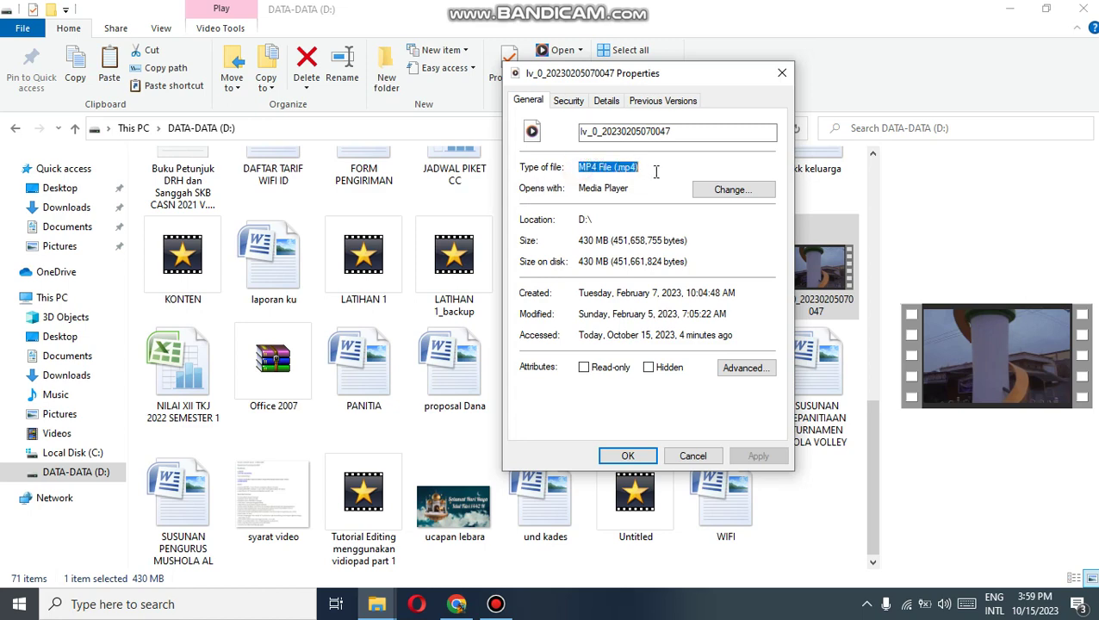
# - Review the video's security permissions and its detailed video and audio properties, and close the properties window
pyautogui.click(582, 102)
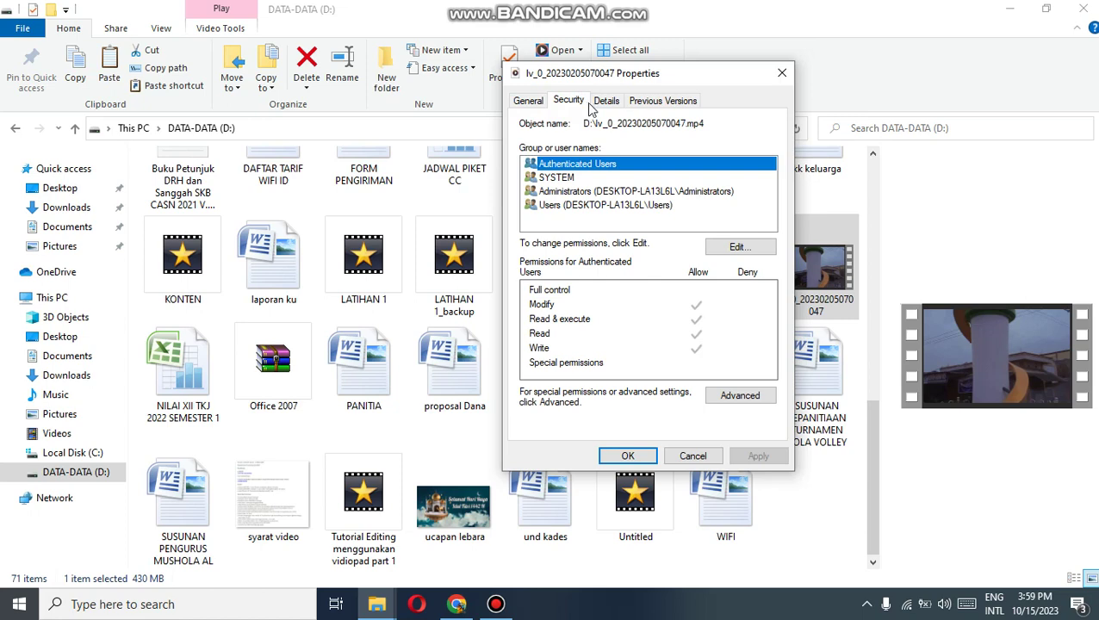
pyautogui.click(603, 103)
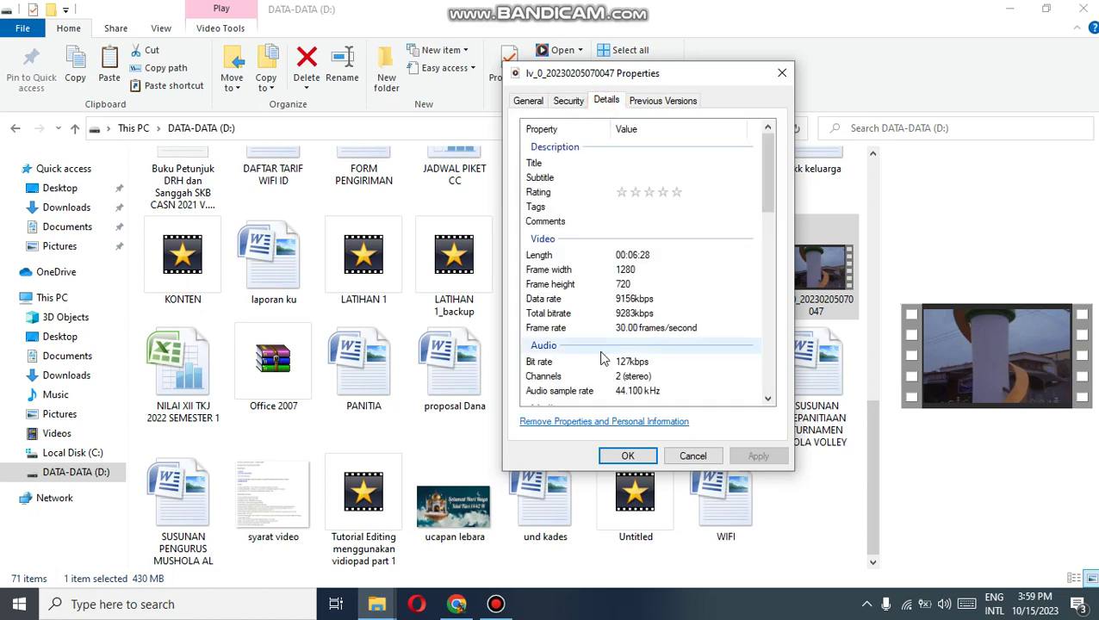
pyautogui.scroll(-7, 687, 381)
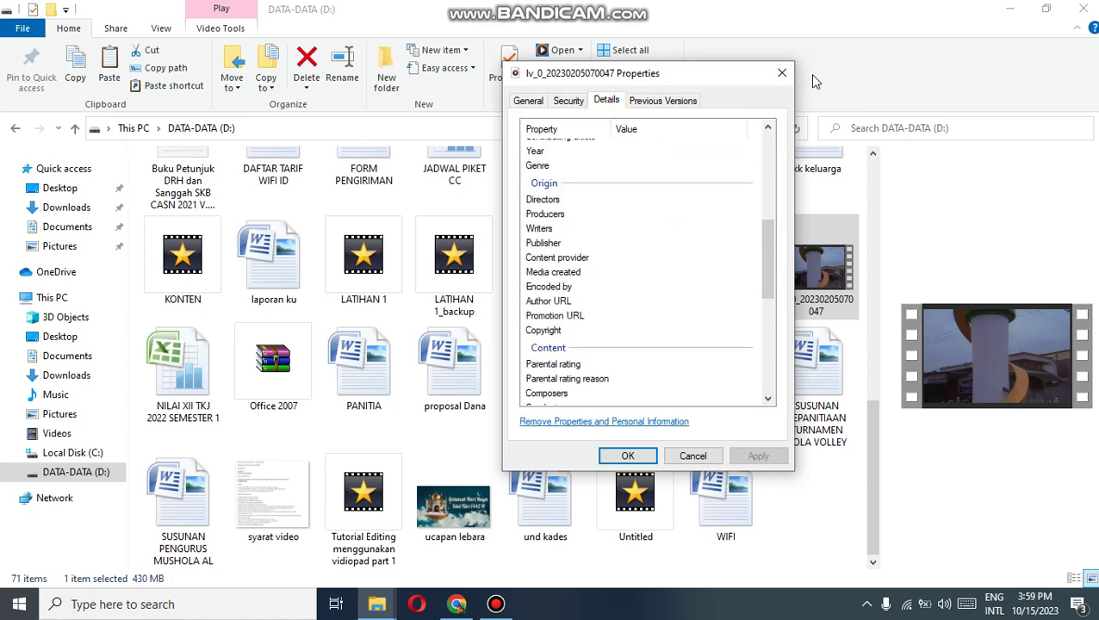
pyautogui.click(781, 73)
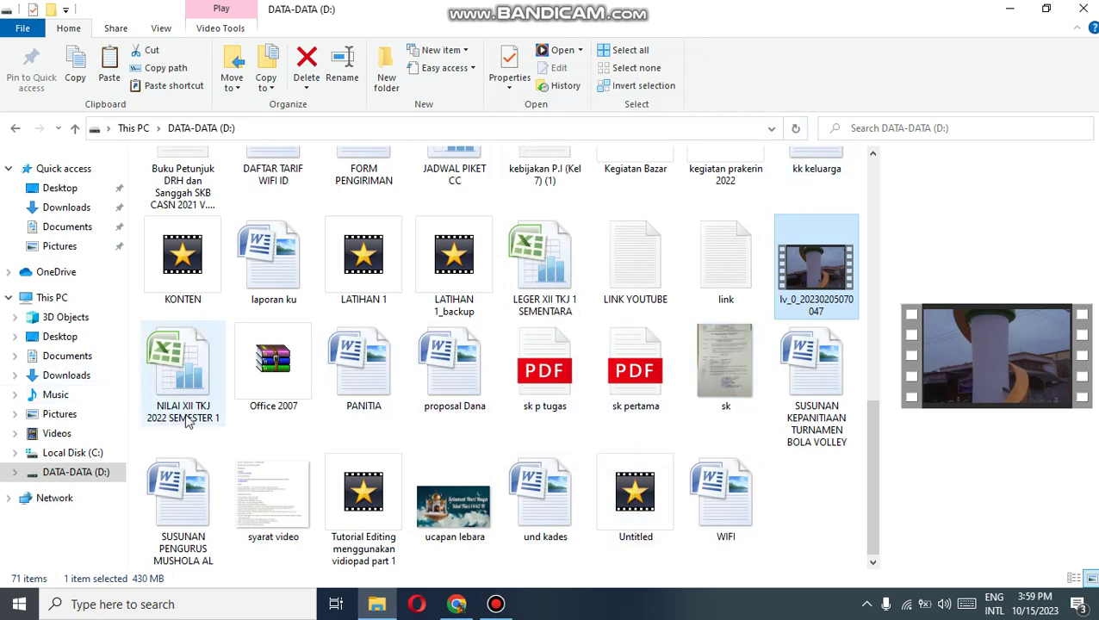
# - Look through the DATA-DATA (D:) listing from start to end, and open Local Disk (C:)
pyautogui.scroll(10, 330, 300)
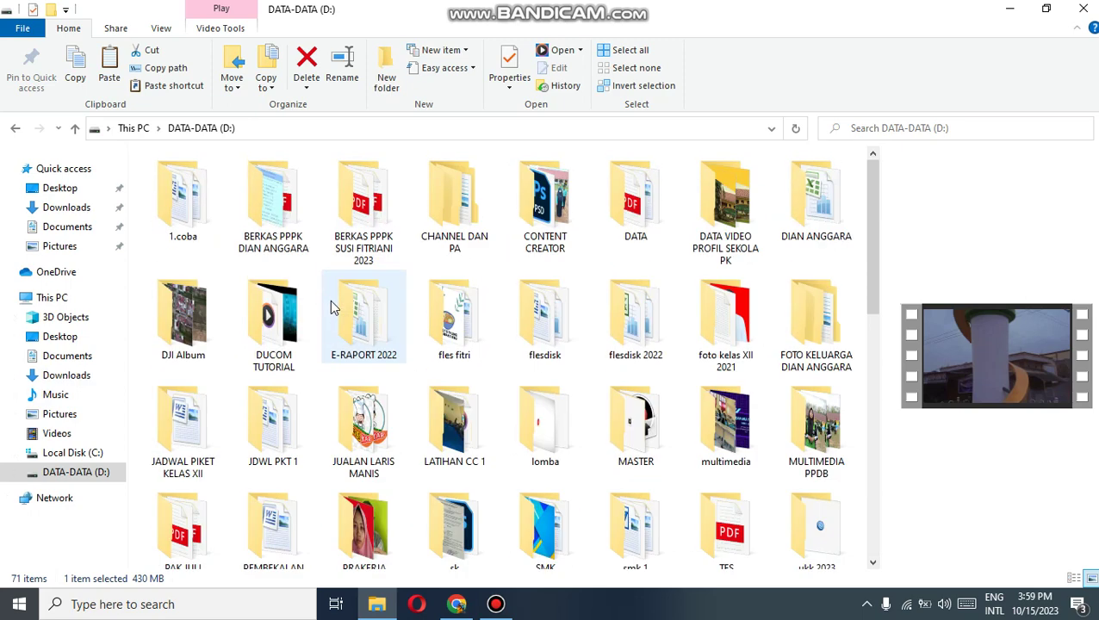
pyautogui.scroll(-10, 344, 319)
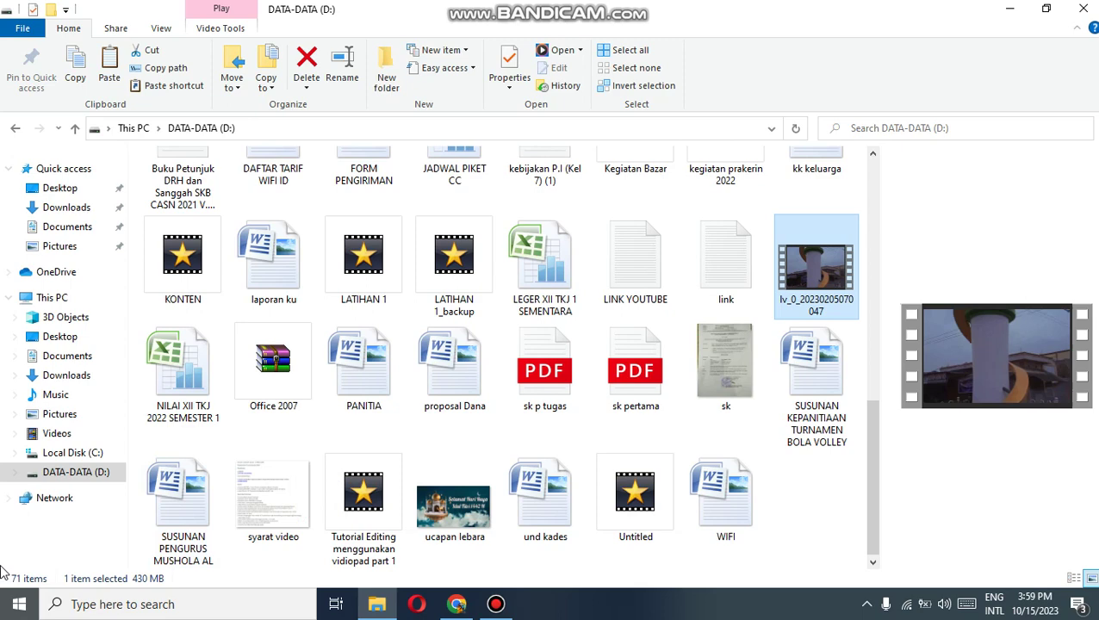
pyautogui.click(72, 452)
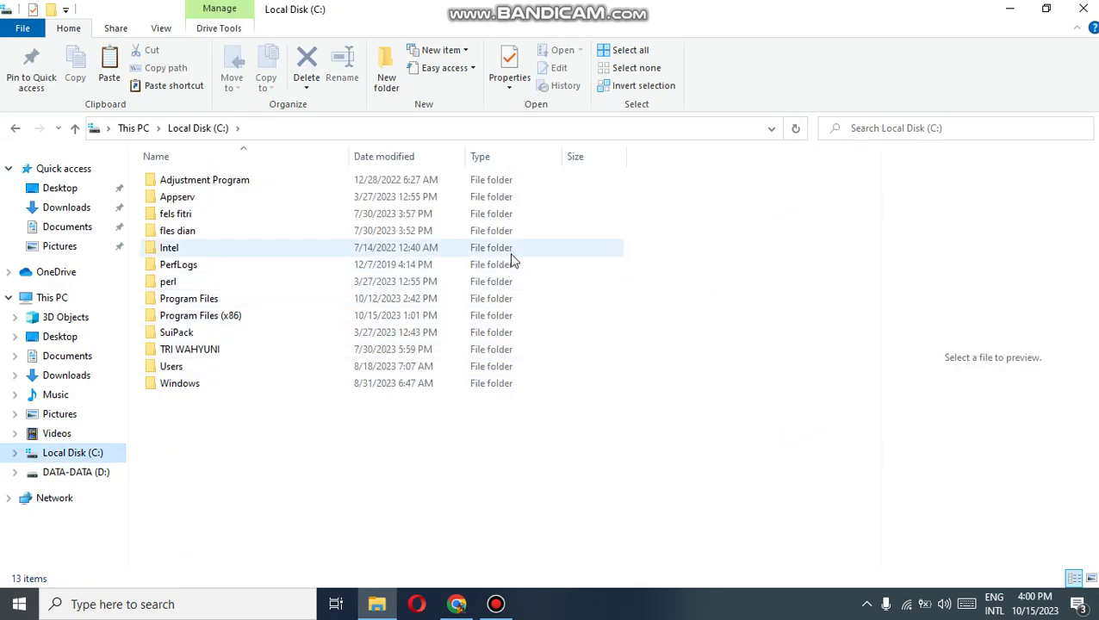